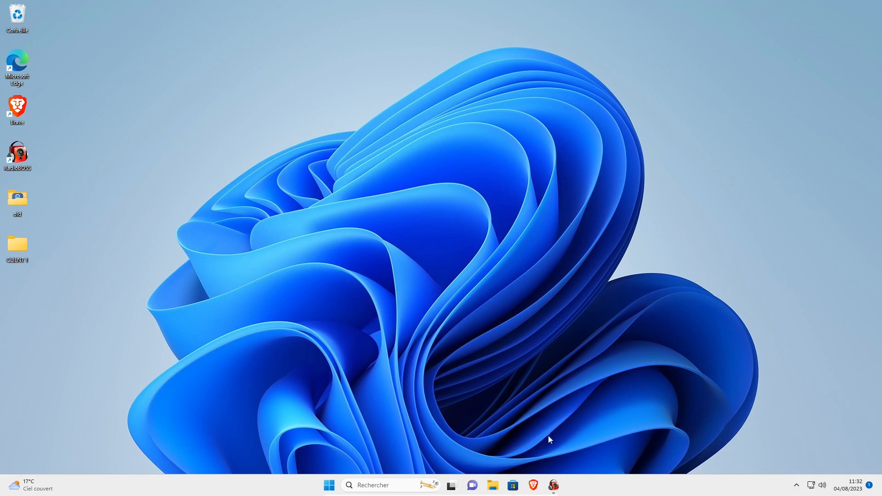
Step: Switch to RadioBOSS and start playback from the first jingle, TA_RADIO - JINGLE GENERIQUE 01, in the On Air playlist
left_click(553, 485)
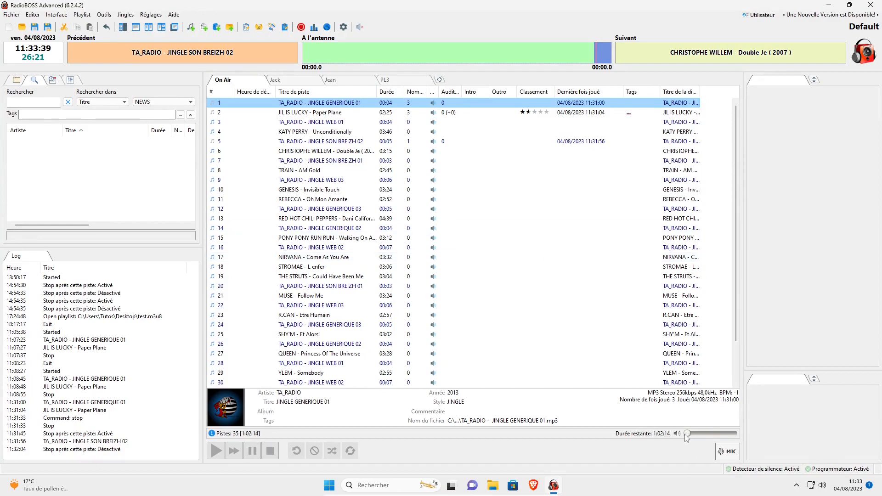
mouse_move(672, 410)
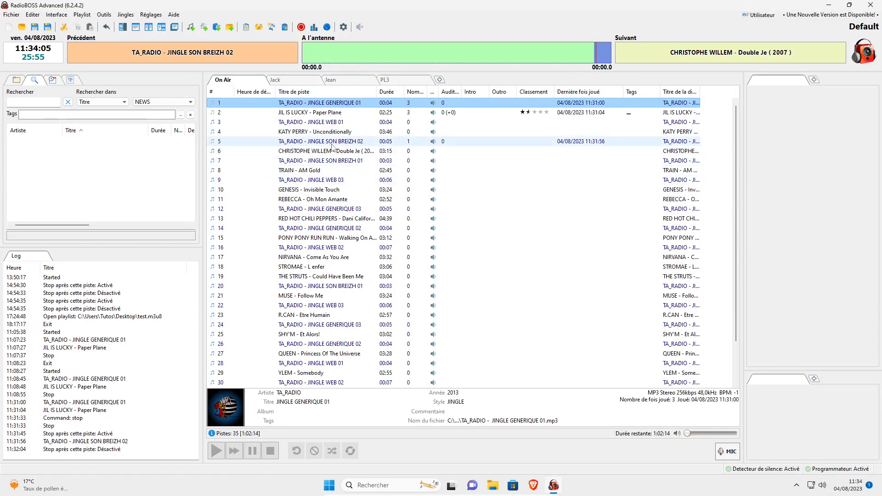
double_click(310, 103)
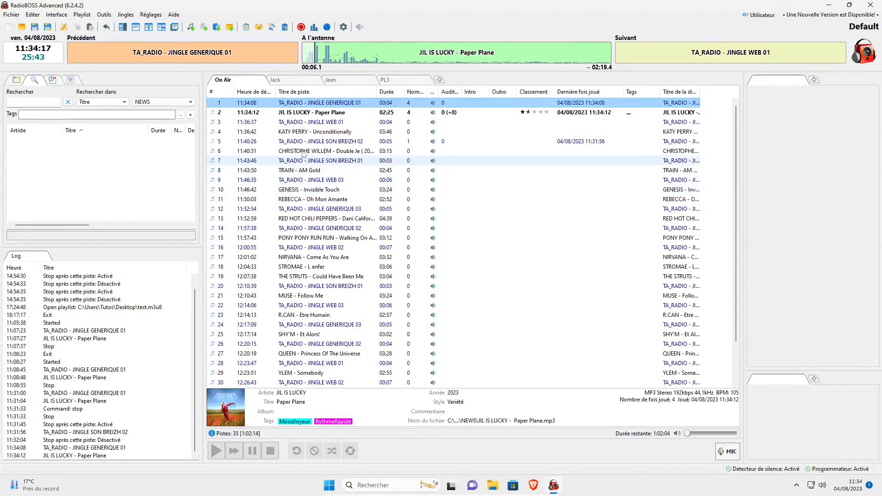
Step: Add a STOP command after the JIL IS LUCKY - Paper Plane track in the On Air playlist
left_click(318, 115)
right_click(318, 116)
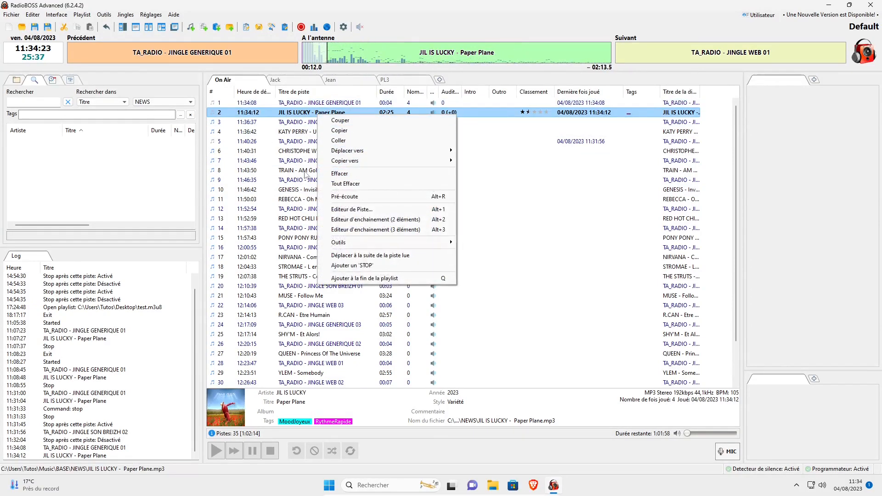
right_click(303, 113)
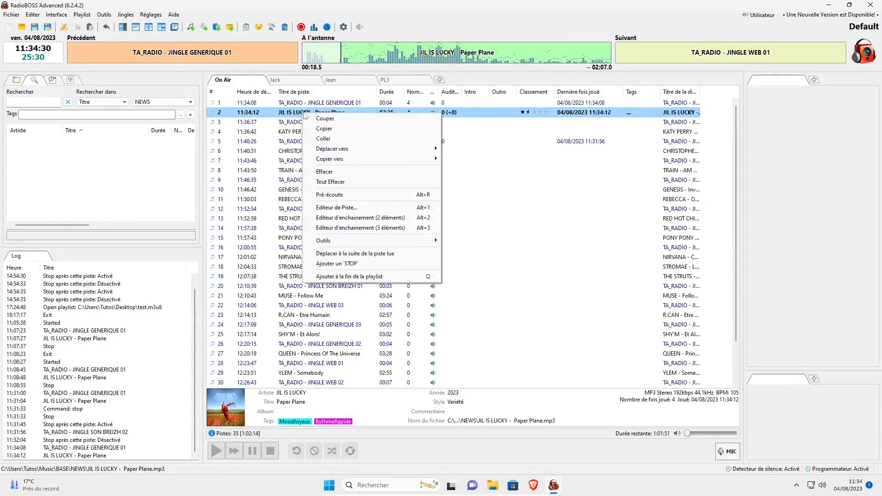
left_click(338, 266)
Step: Add a STOP command after the RED HOT CHILI PEPPERS track and delete that command again
left_click(315, 230)
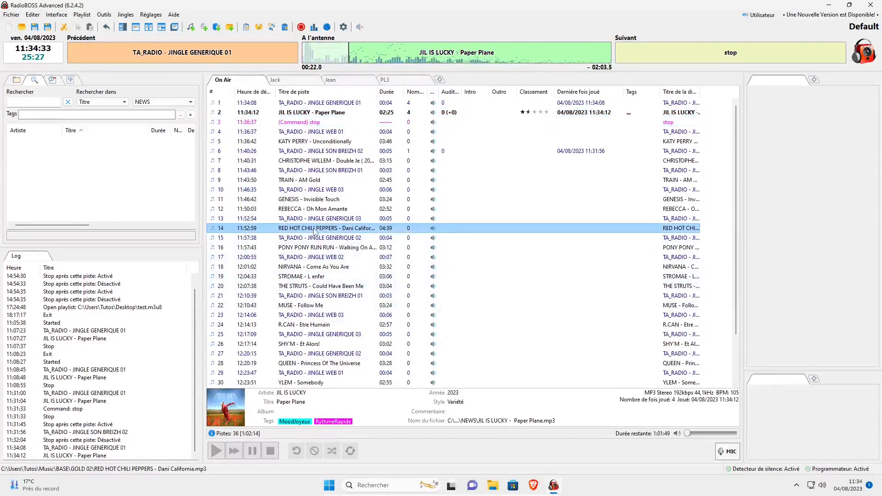
right_click(315, 231)
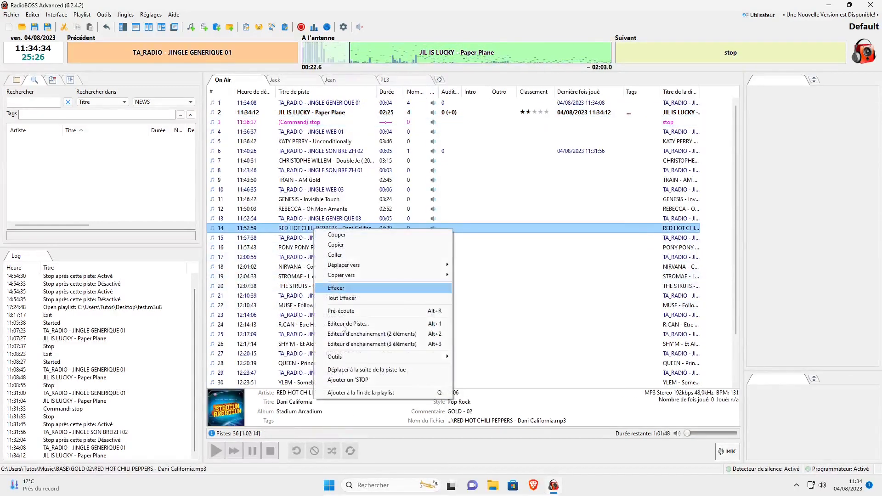
left_click(339, 383)
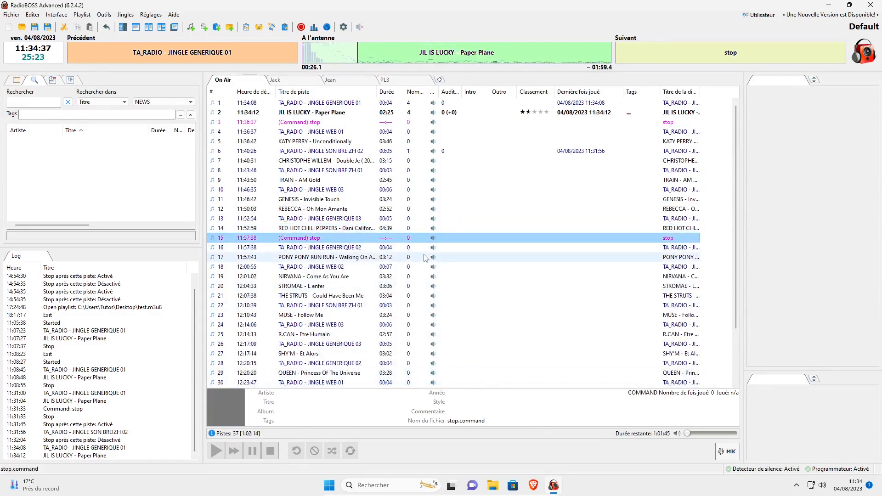
key("Delete")
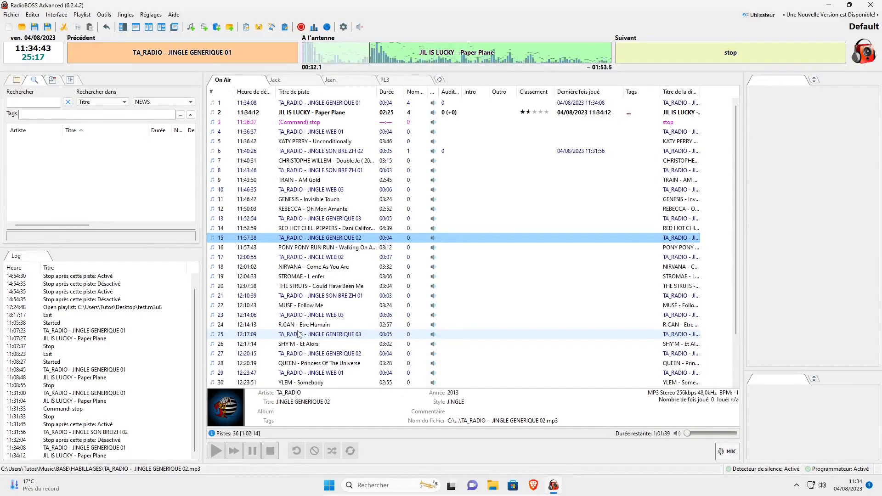
Step: Skip to near the end of Paper Plane to reach the STOP, and resume playback from TA_RADIO - JINGLE WEB 01
left_click(607, 57)
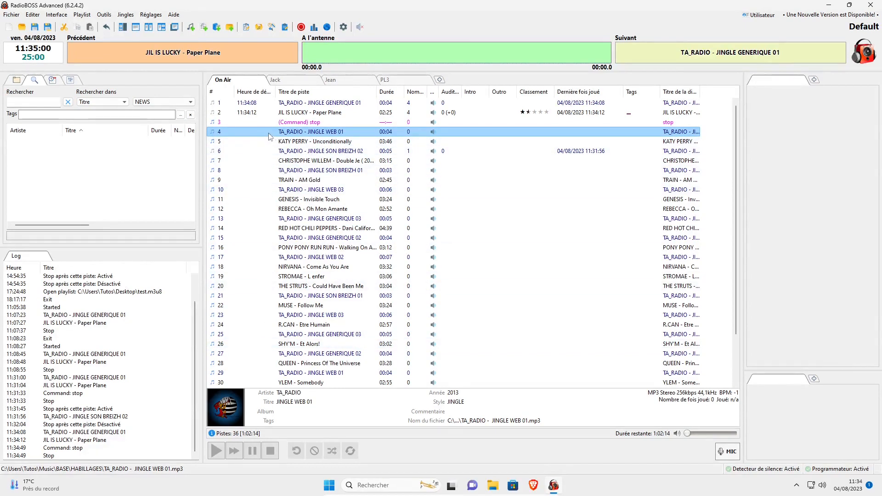
double_click(307, 131)
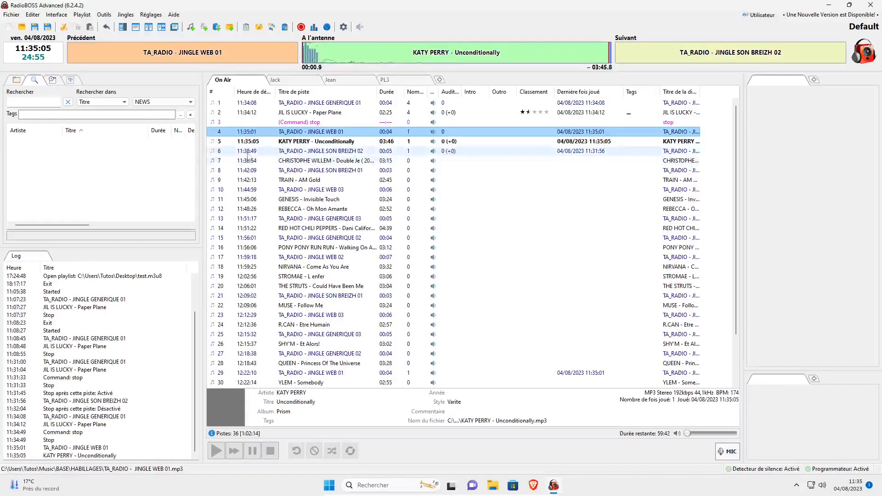
scroll(250, 243, "down", 2)
scroll(249, 243, "up", 2)
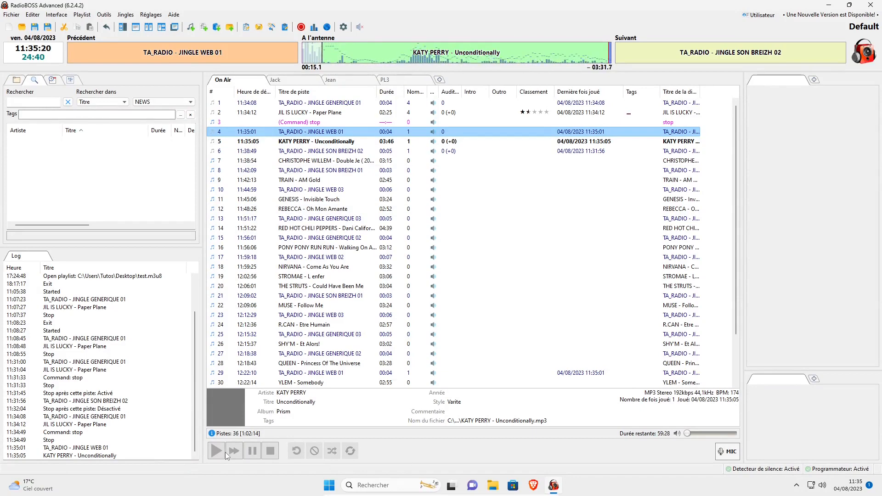
Step: Display the keyboard shortcuts list clear of the playlist and stop the KATY PERRY track with the Stop shortcut
left_click(152, 15)
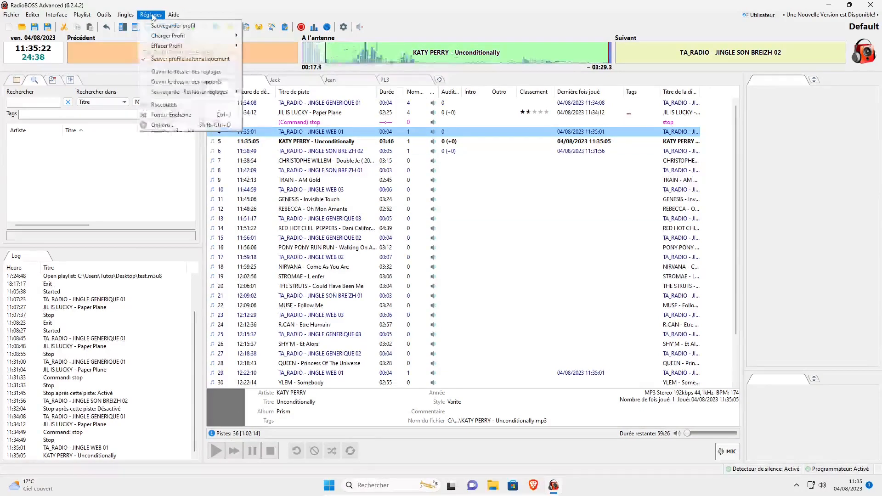
left_click(155, 106)
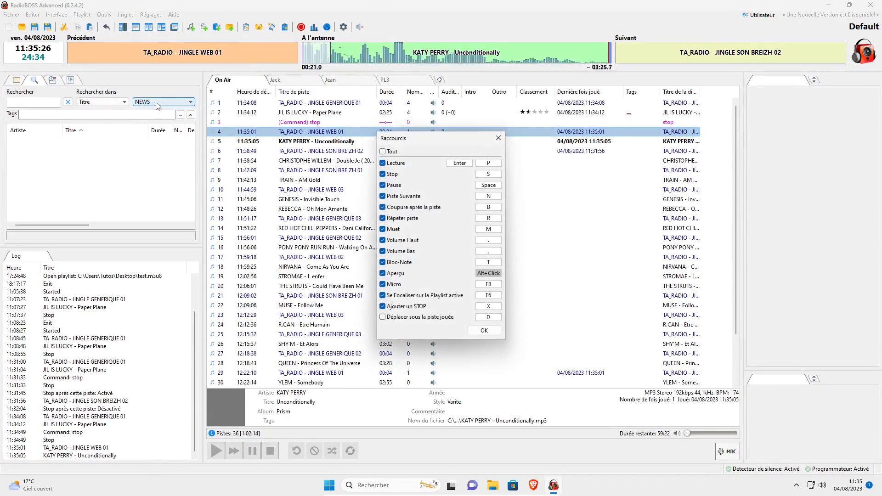
left_click_drag(432, 142, 304, 128)
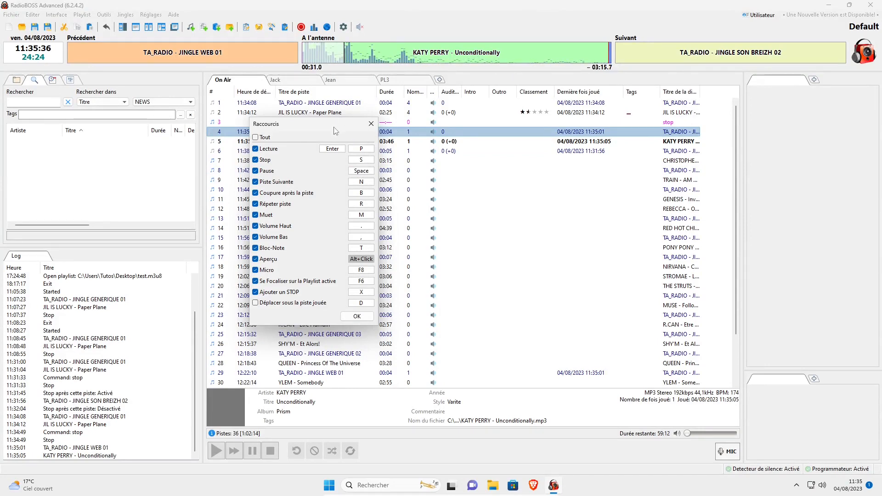
left_click_drag(341, 122, 592, 120)
left_click(444, 142)
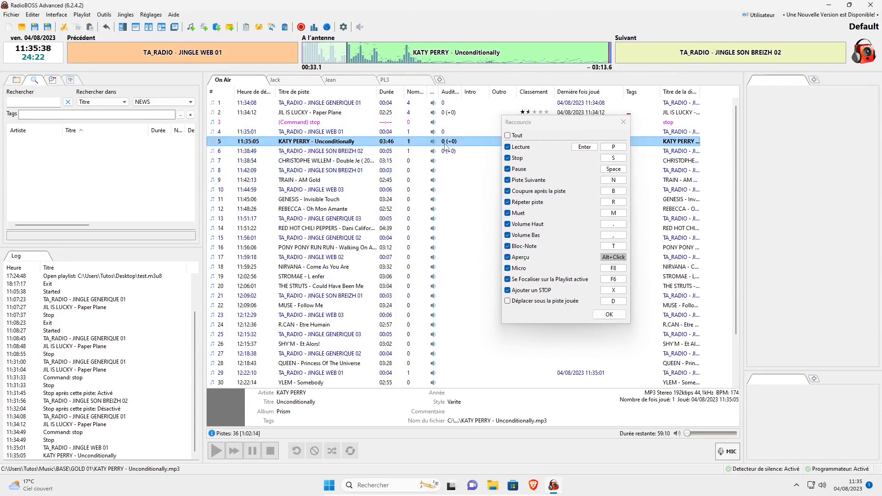
key("s")
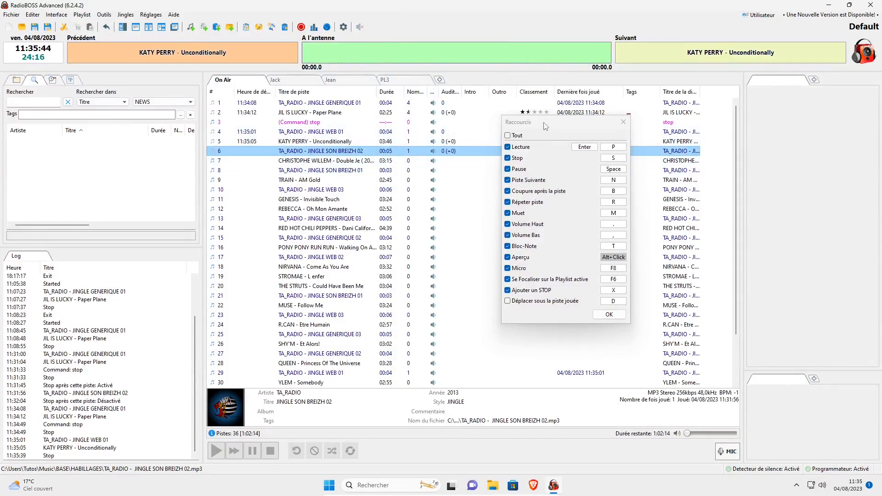
Step: Reassign the Lecture shortcut to O, restore it to P, and close the shortcuts list
left_click_drag(547, 126, 351, 125)
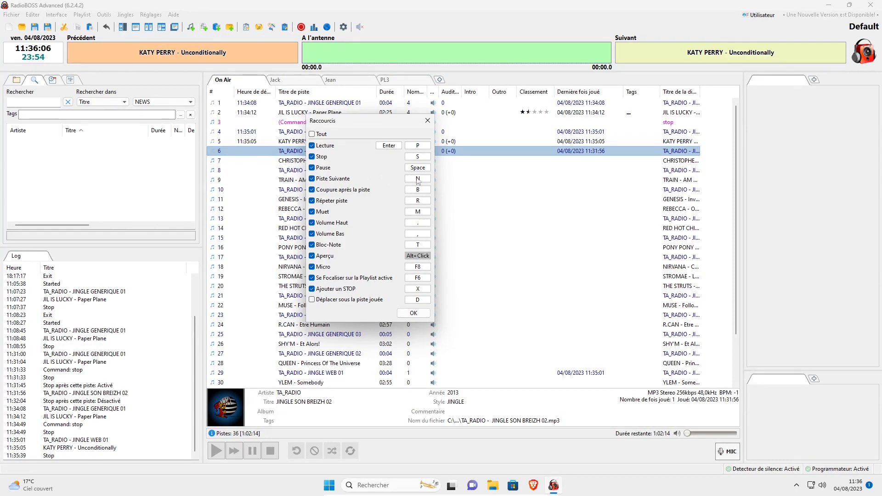
left_click(422, 146)
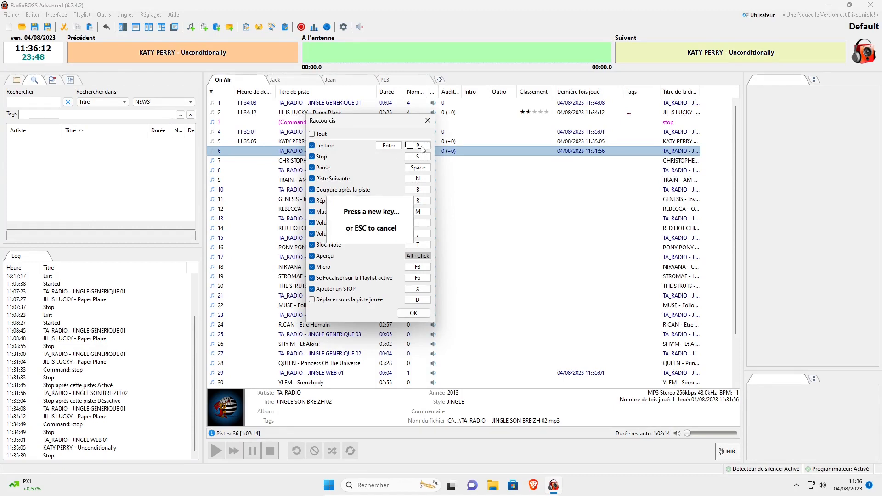
key("o")
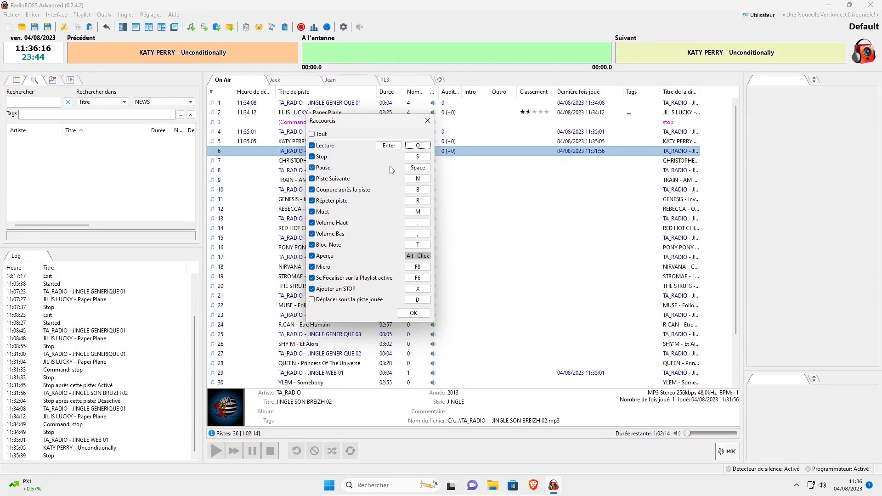
left_click(416, 147)
key("p")
left_click(412, 314)
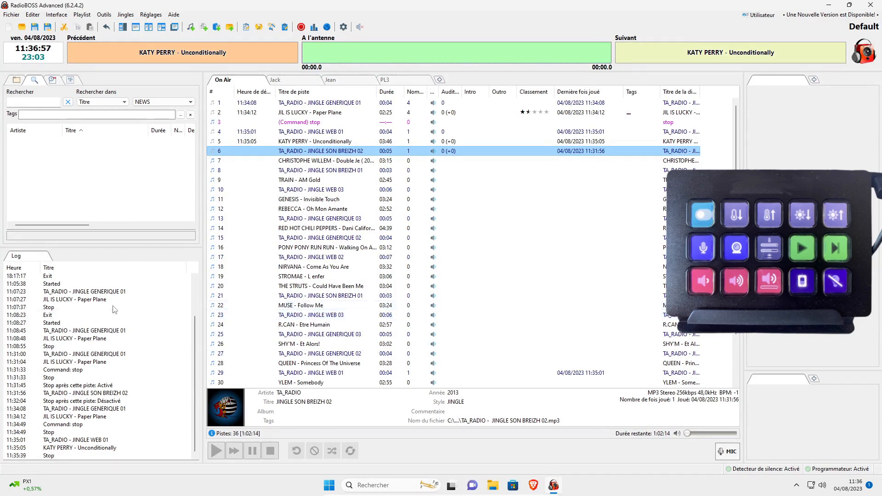
Step: Play the KATY PERRY - Unconditionally track, stop it, and start the same track again
left_click(304, 142)
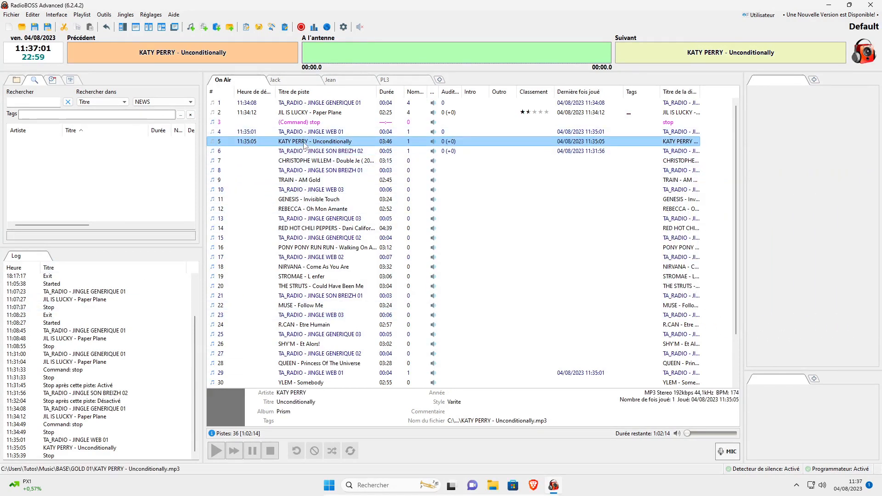
double_click(304, 144)
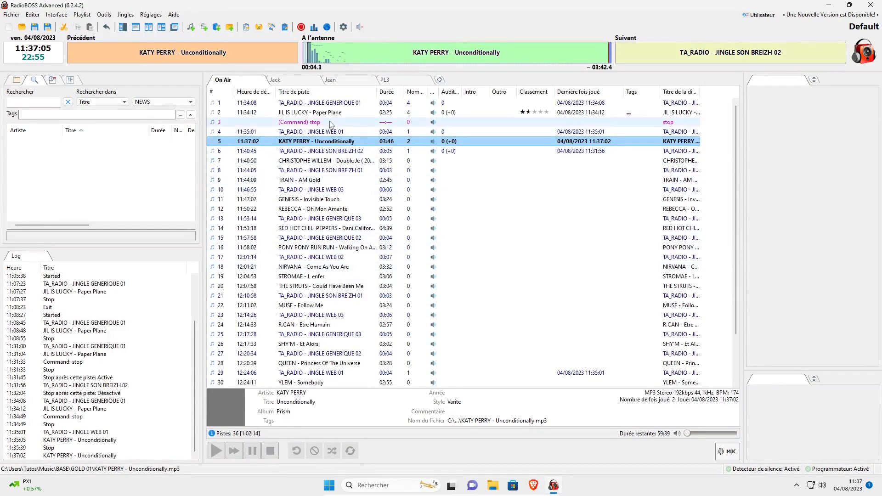
left_click(271, 451)
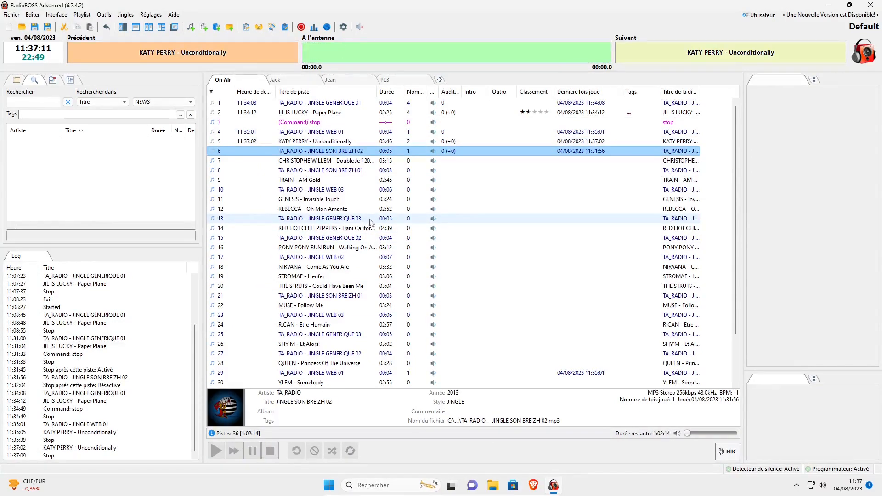
double_click(297, 145)
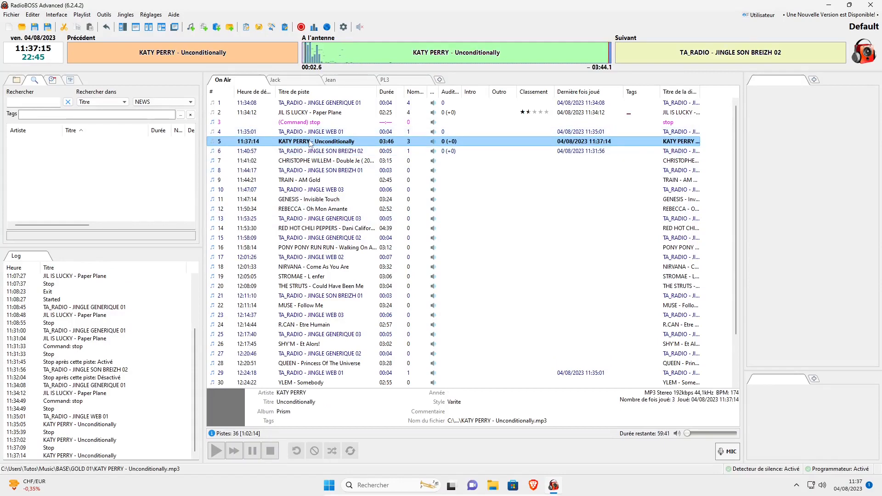
Step: Add a STOP command after the playing KATY PERRY track, delete it, and reselect the track
right_click(311, 144)
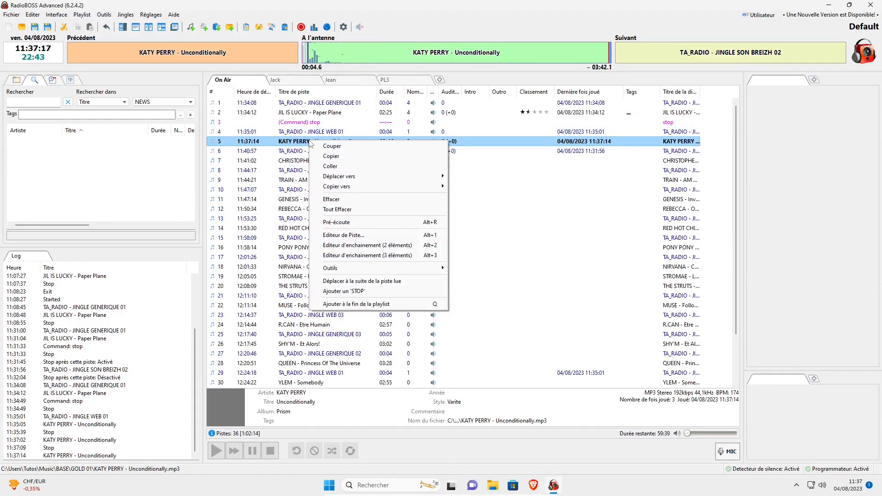
left_click(344, 291)
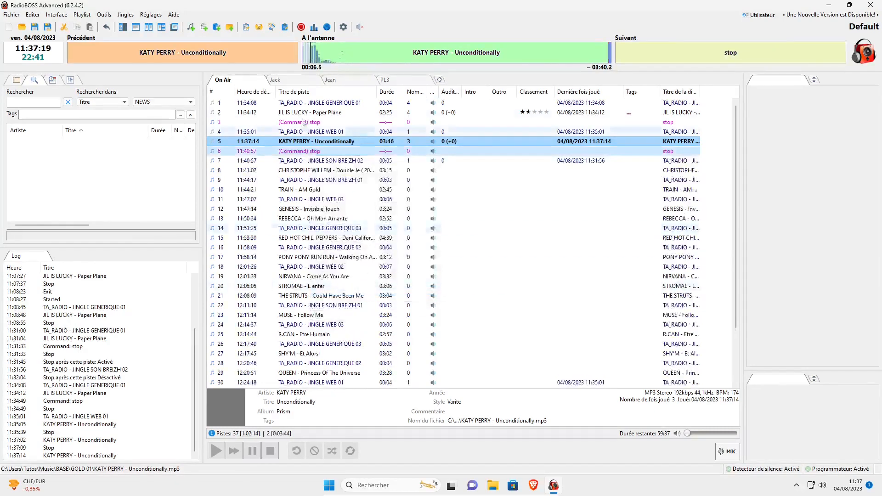
key("Delete")
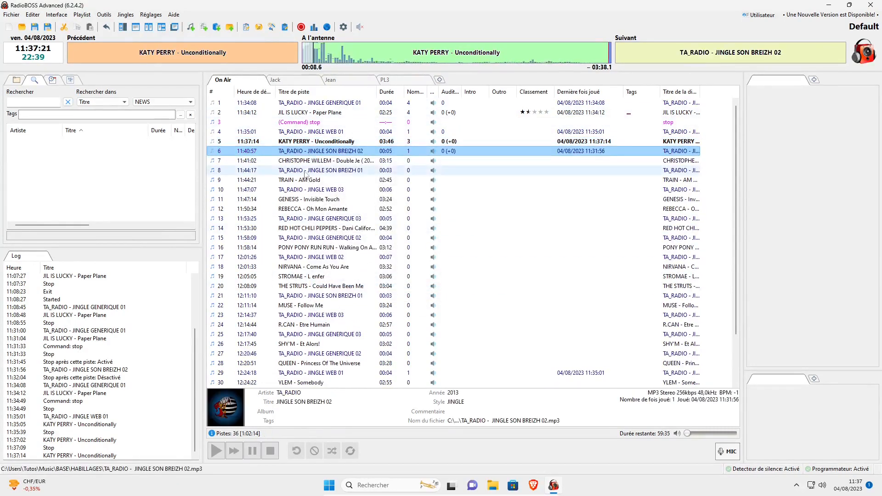
key("Up")
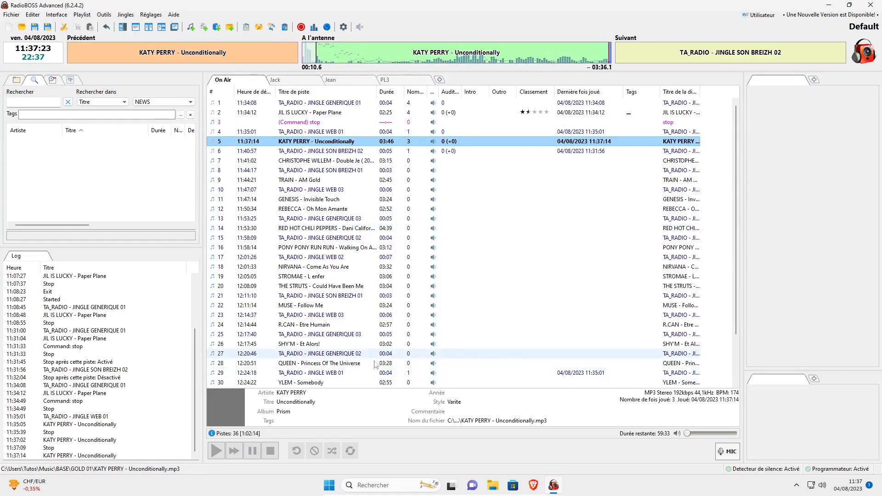
Step: Enable the stop-after-this-track mode and jump to near the end of the KATY PERRY track
left_click(361, 257)
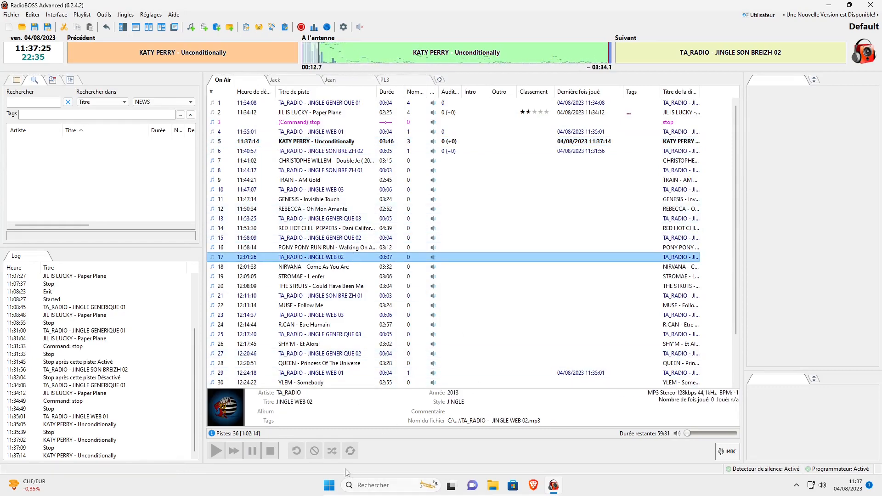
left_click(313, 453)
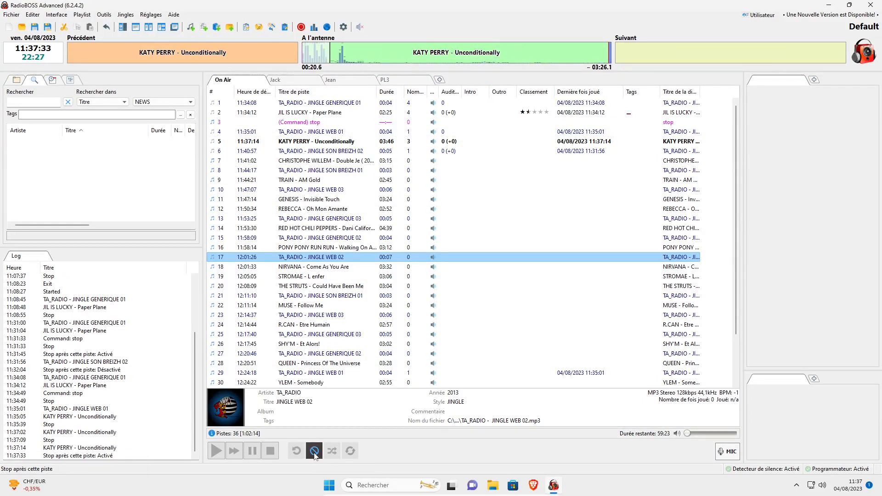
left_click(599, 53)
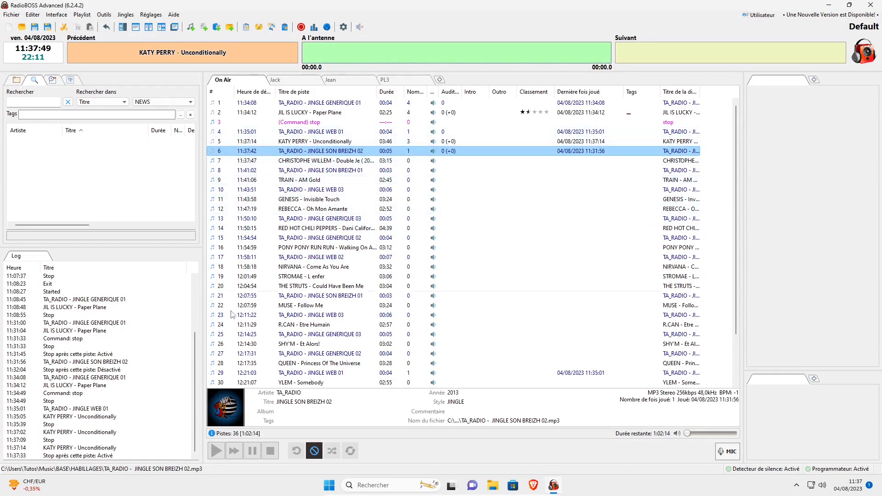
Step: Play the next jingle, TA_RADIO - JINGLE SON BREIZH 02, and view the options of the stop-after-track mode
left_click(233, 450)
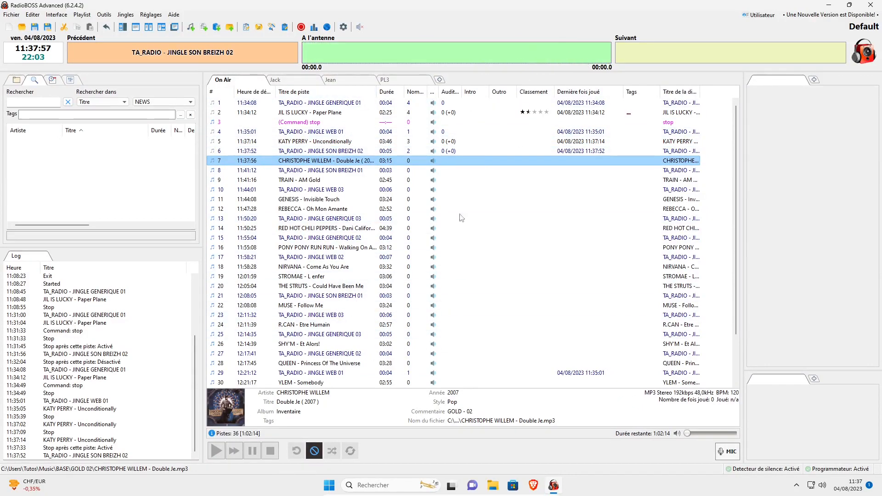
right_click(314, 453)
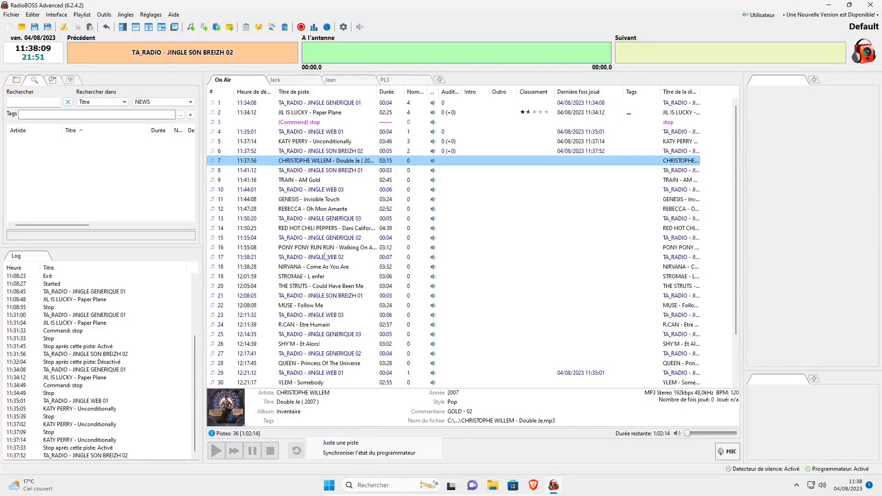
left_click(320, 334)
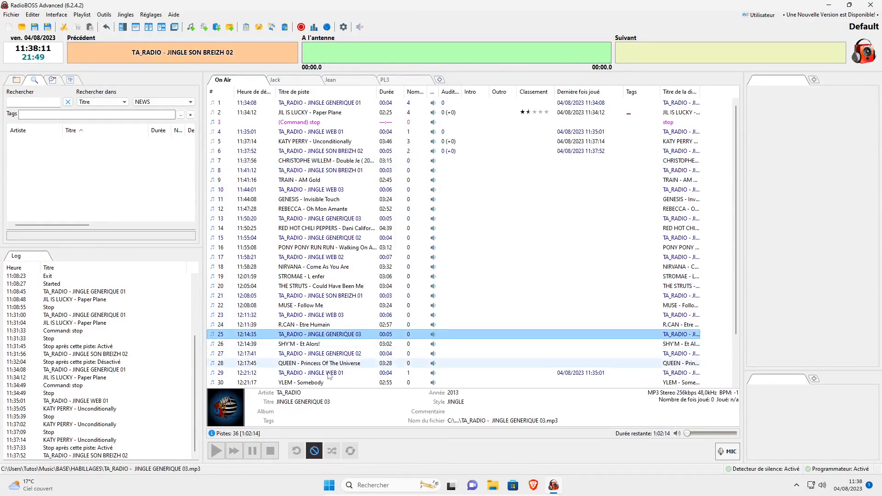
Step: Turn off the stop-after-this-track mode and delete the STOP command that follows JIL IS LUCKY - Paper Plane
left_click(316, 452)
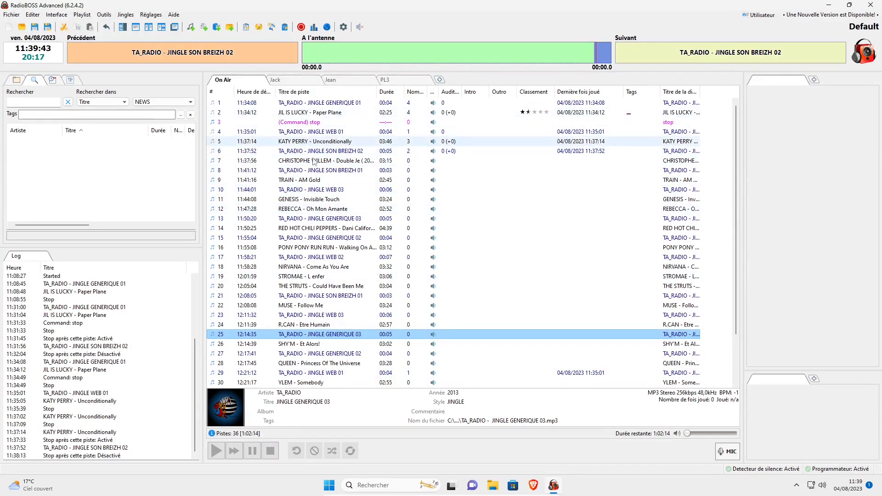
right_click(332, 144)
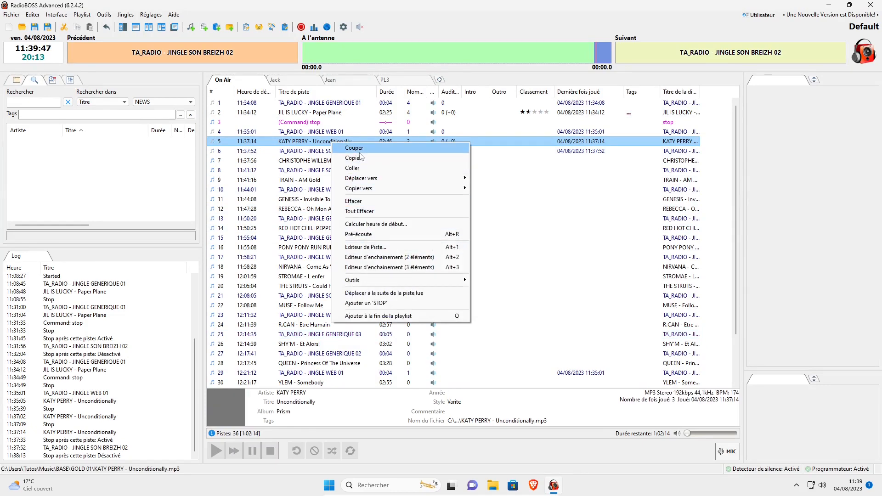
mouse_move(370, 180)
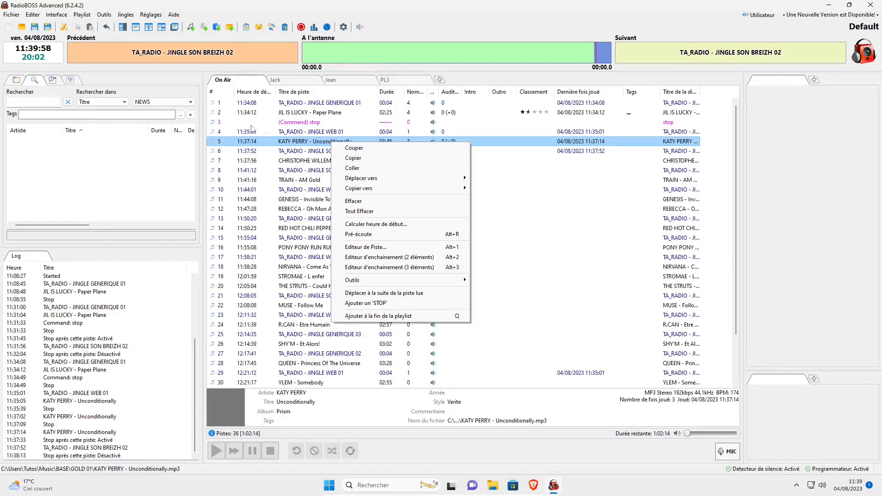
left_click(288, 123)
key("Delete")
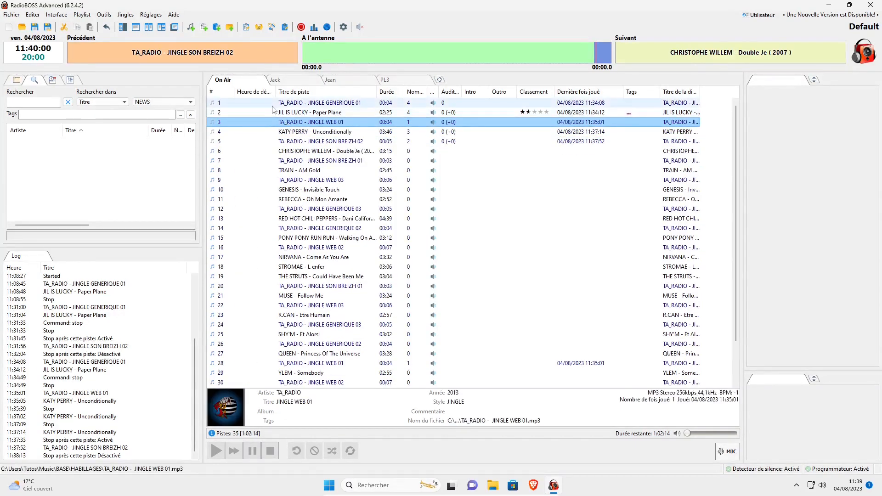
Step: Calculate the playlist's start times from the first track, TA_RADIO - JINGLE GENERIQUE 01, with a start time of 07:00:00
left_click(282, 103)
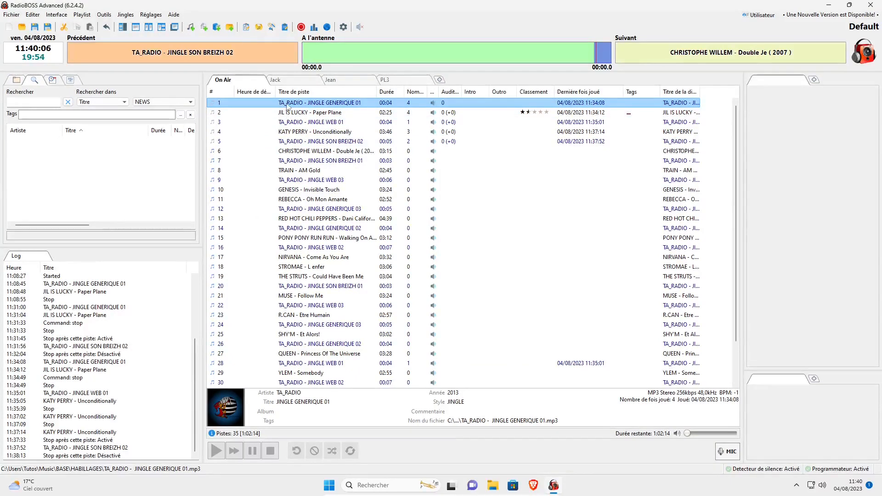
scroll(282, 267, "down", 2)
scroll(282, 268, "up", 2)
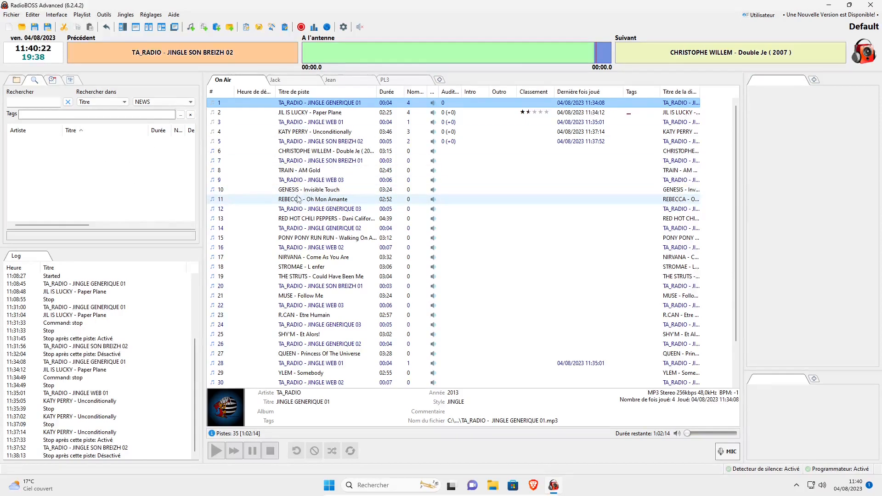
right_click(259, 103)
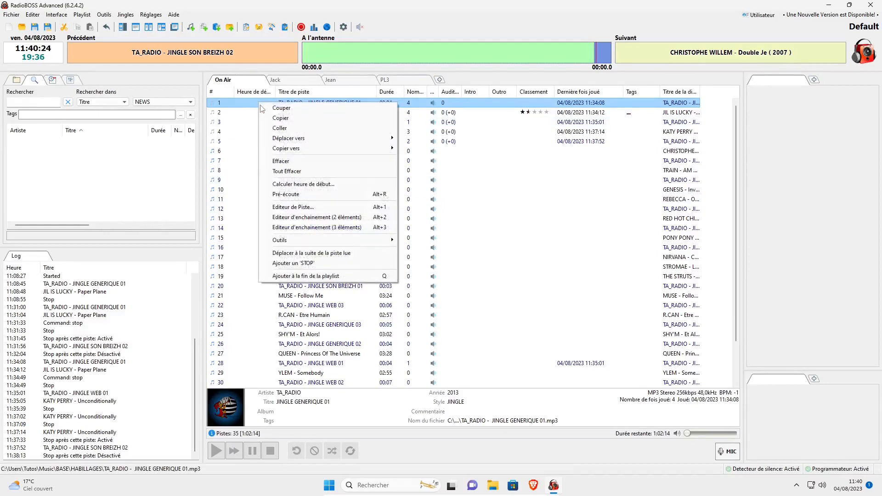
left_click(298, 184)
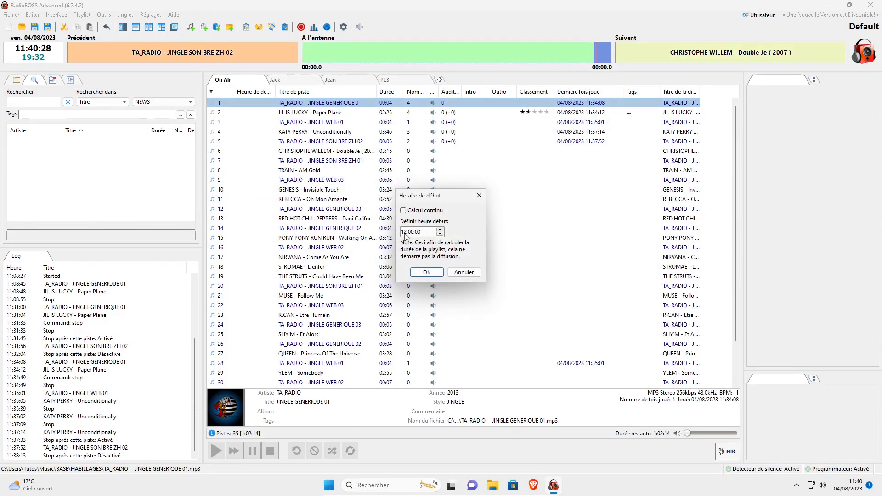
left_click(406, 235)
type("07")
left_click(427, 273)
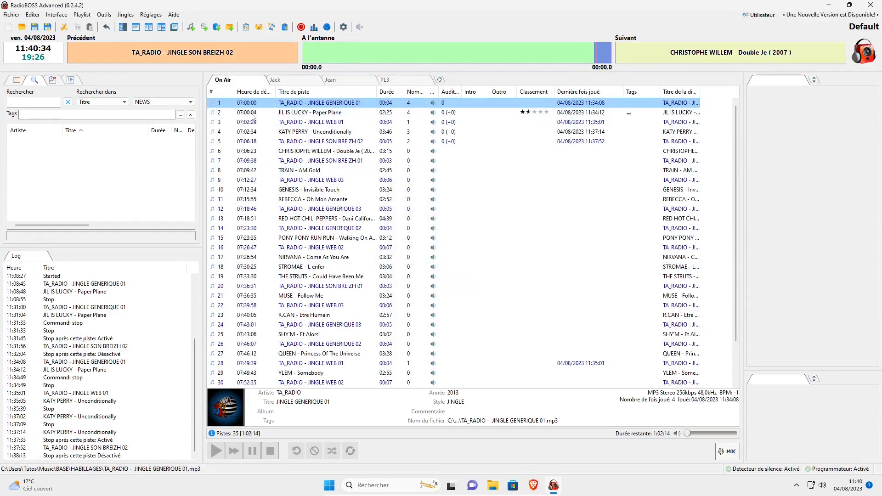
scroll(255, 347, "down", 2)
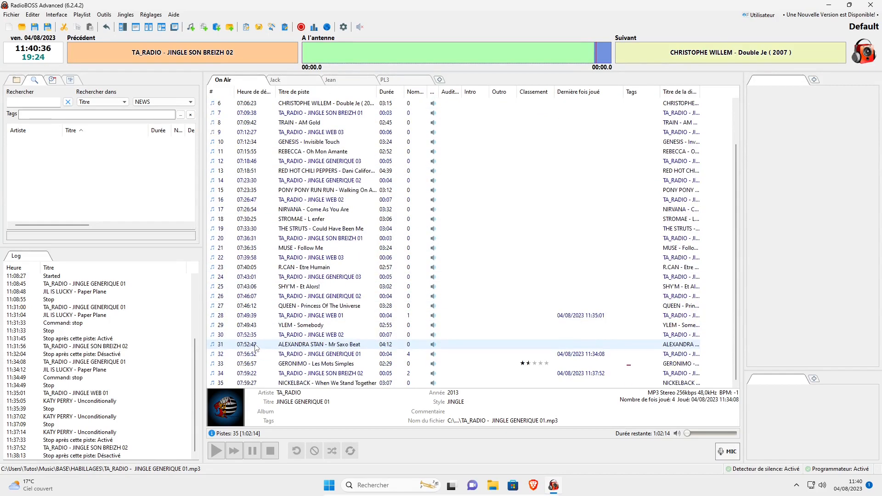
scroll(255, 347, "up", 2)
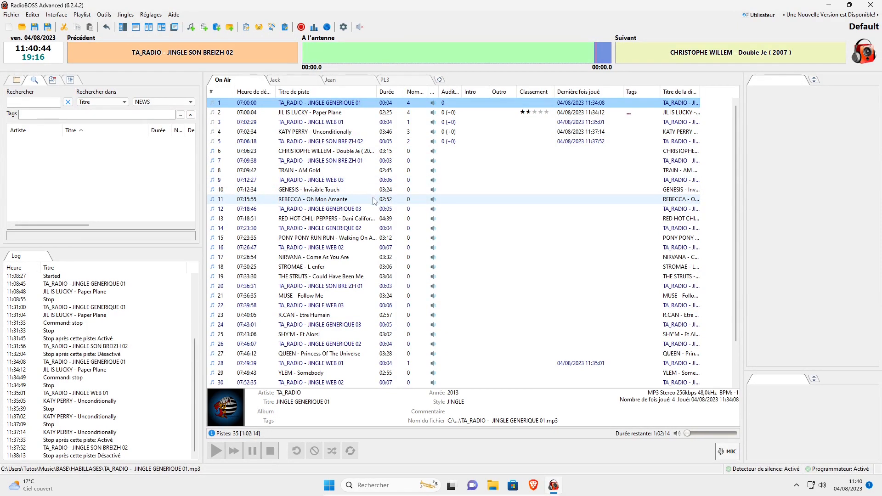
Step: Pre-listen to TA_RADIO - JINGLE GENERIQUE 01 twice, closing the preview player each time
right_click(307, 103)
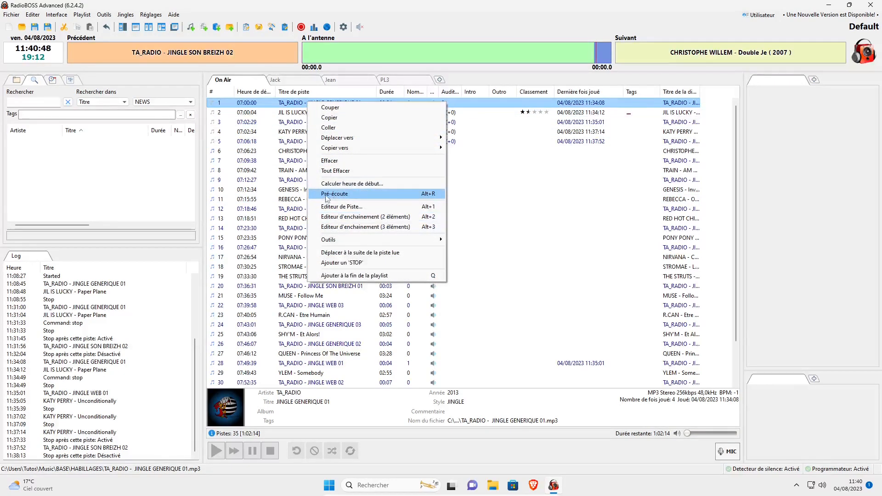
left_click(347, 197)
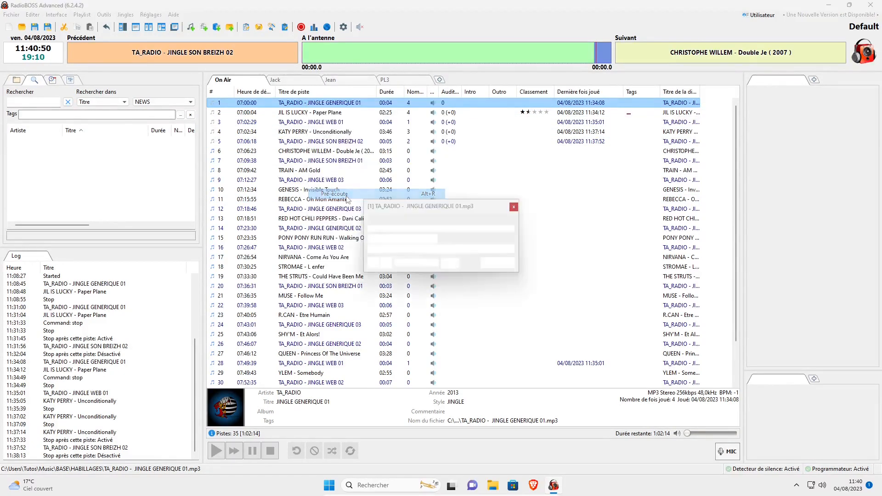
left_click(494, 265)
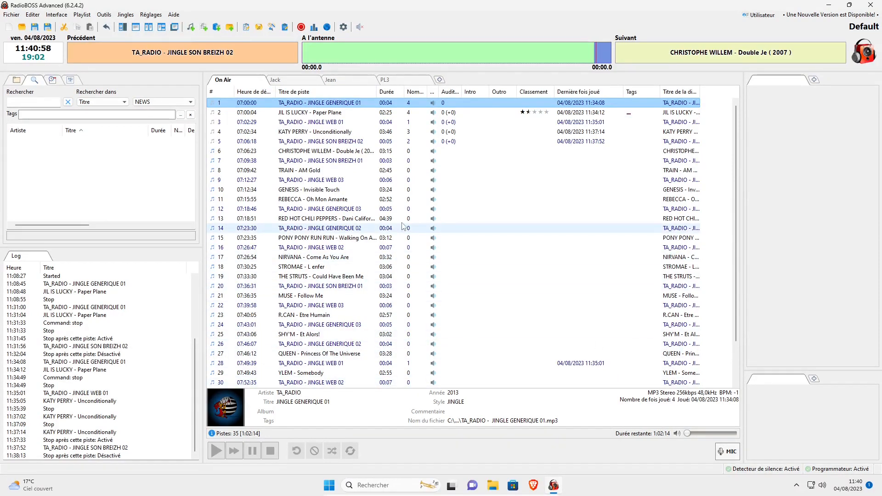
right_click(328, 105)
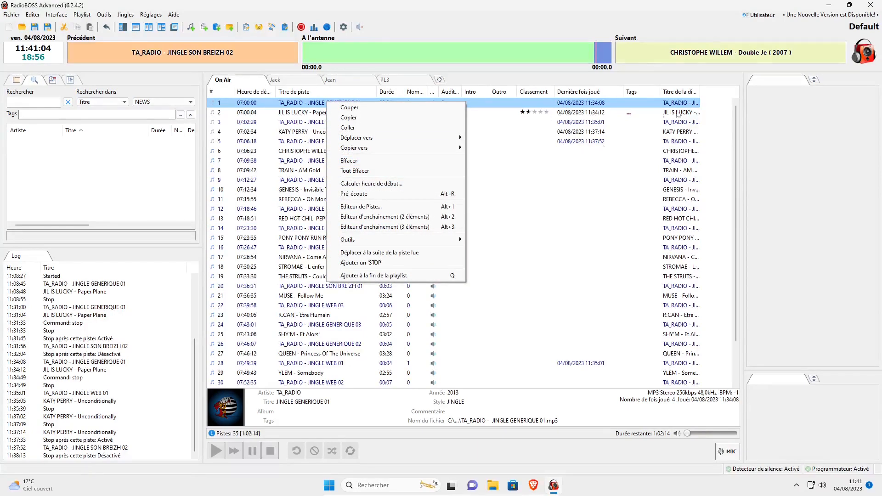
left_click(543, 269)
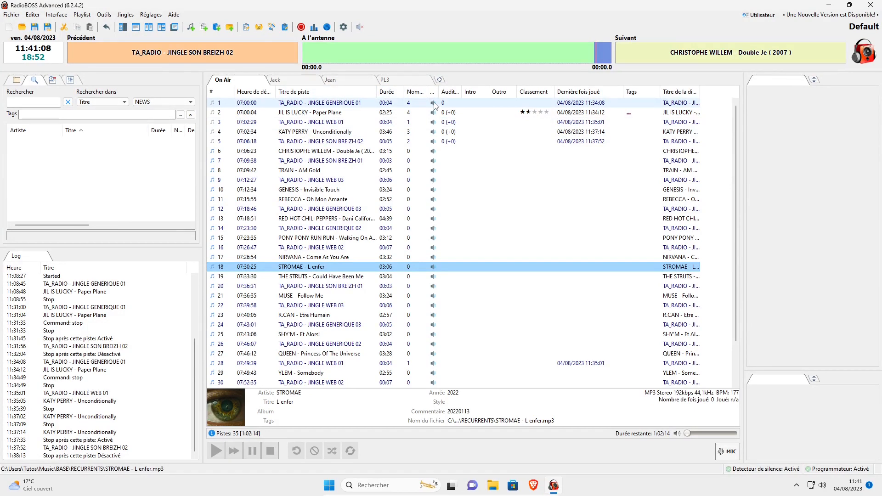
left_click(434, 105)
left_click(498, 263)
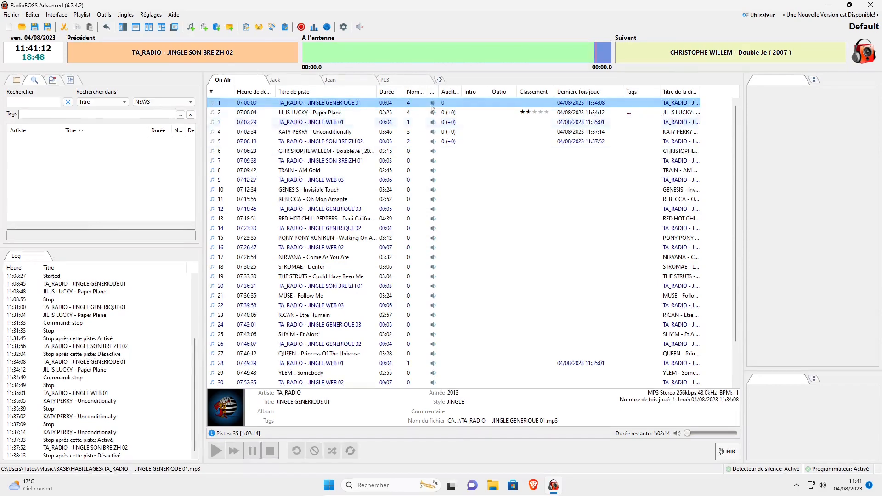
Step: Examine TA_RADIO - JINGLE GENERIQUE 01 and JIL IS LUCKY - Paper Plane in the track editor, closing each without saving
right_click(327, 102)
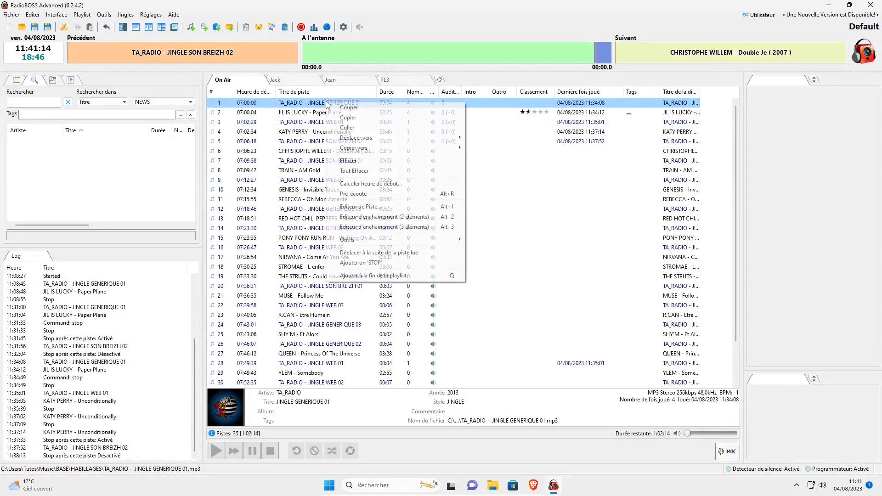
left_click(354, 211)
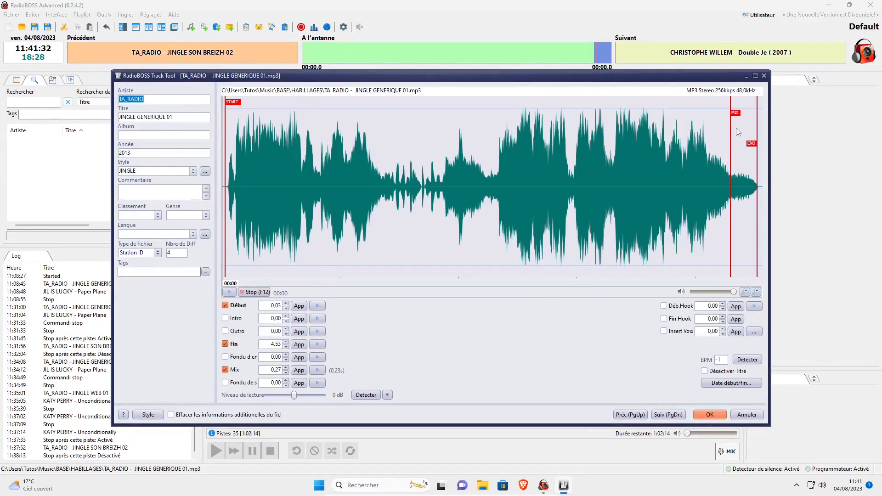
left_click(764, 75)
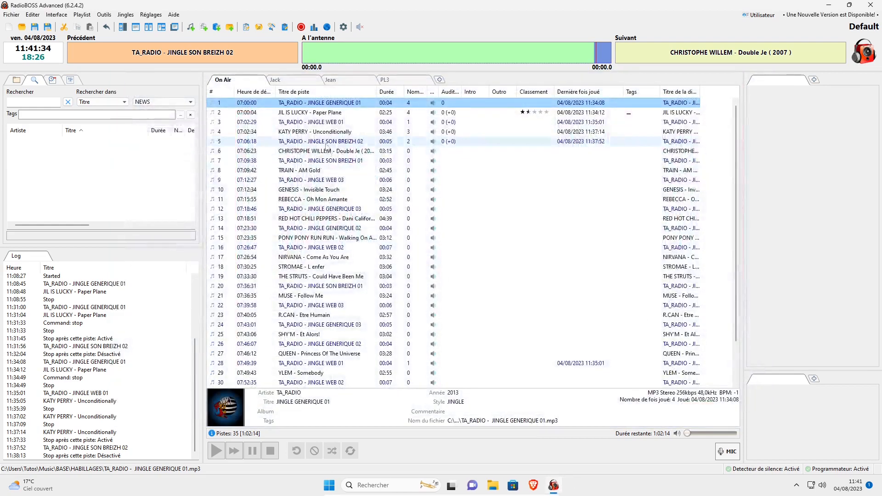
right_click(320, 112)
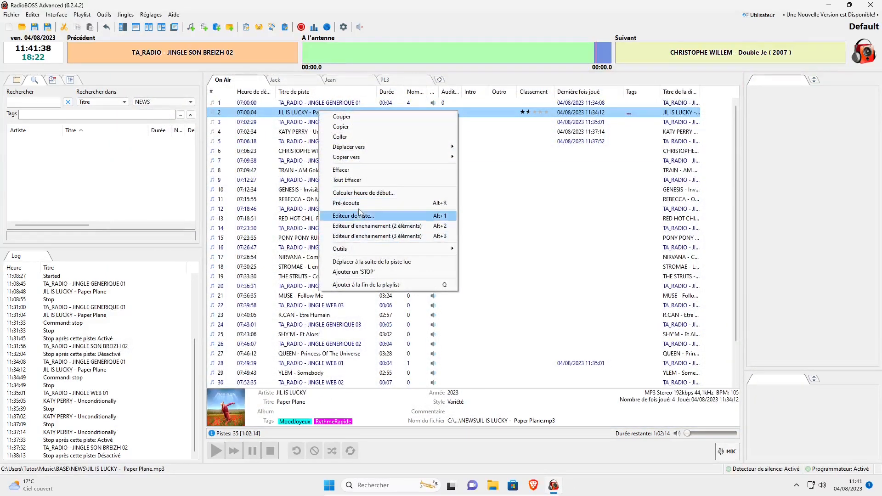
left_click(393, 216)
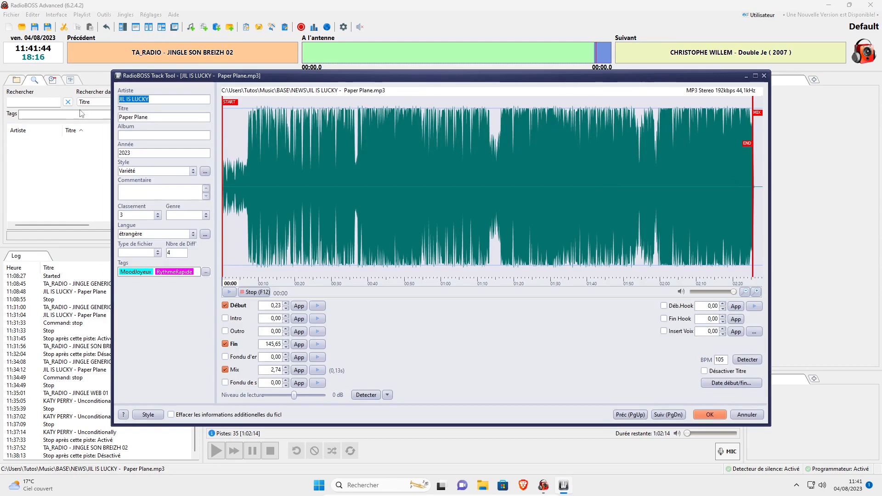
left_click(764, 76)
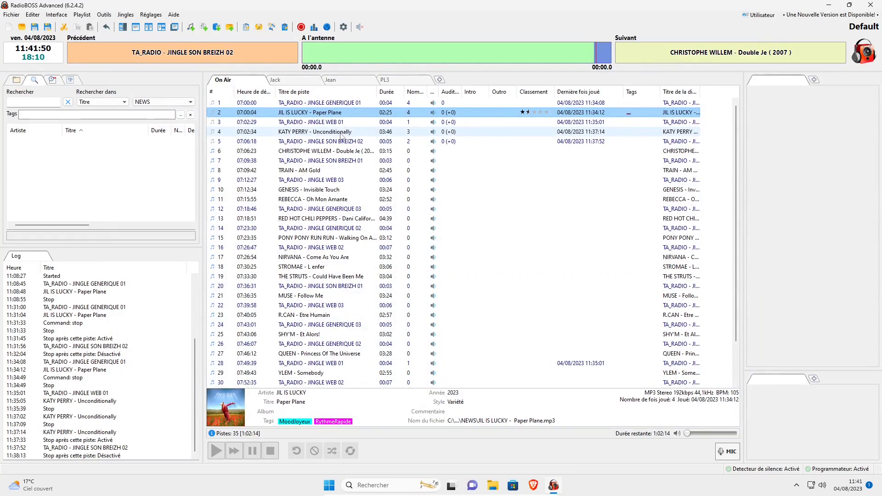
Step: Open the two-element crossfade editor for JIL IS LUCKY - Paper Plane and shift JINGLE WEB 01 slightly earlier to overlap its ending
right_click(312, 114)
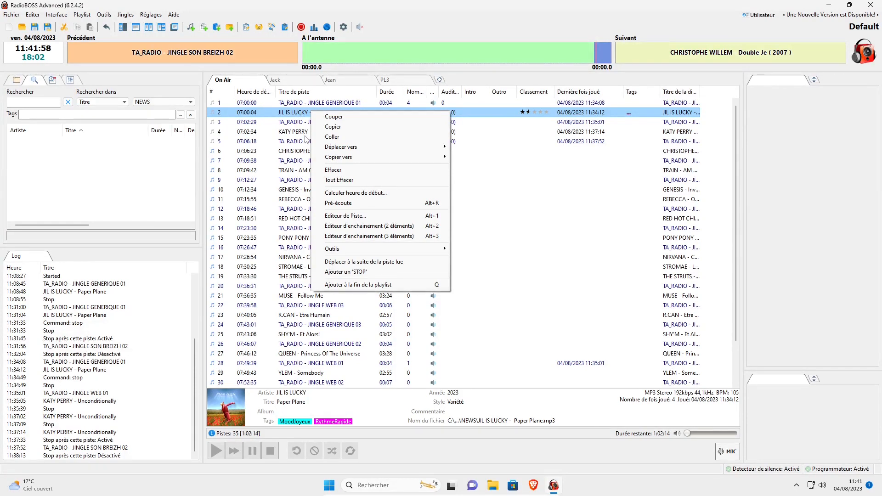
left_click(360, 226)
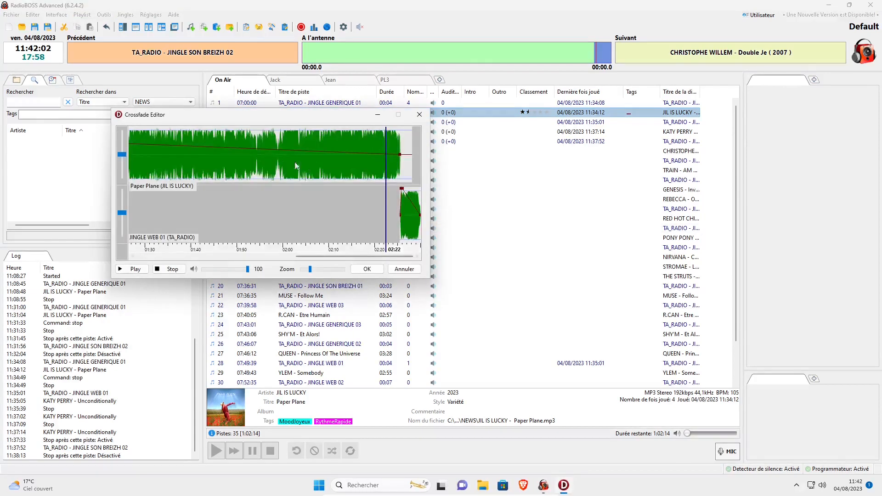
mouse_move(341, 117)
left_mouse_down()
mouse_move(374, 118)
mouse_move(345, 122)
left_mouse_up()
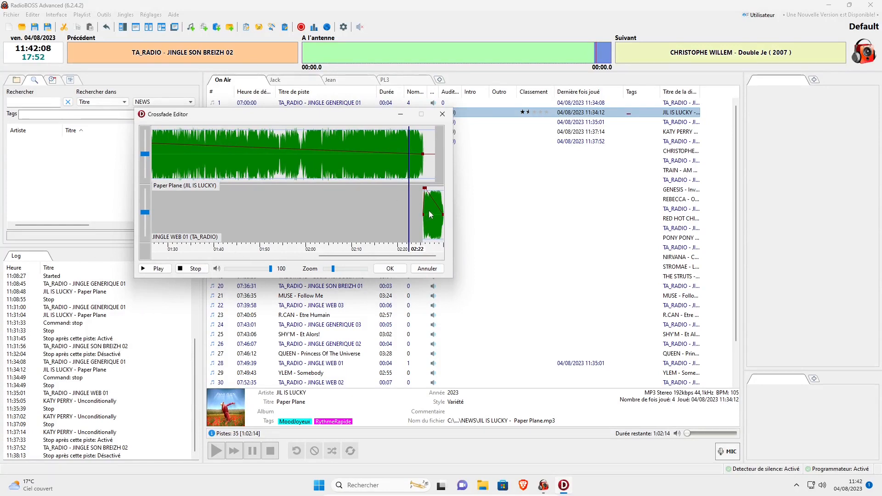
mouse_move(430, 215)
left_mouse_down()
mouse_move(351, 214)
mouse_move(426, 213)
left_mouse_up()
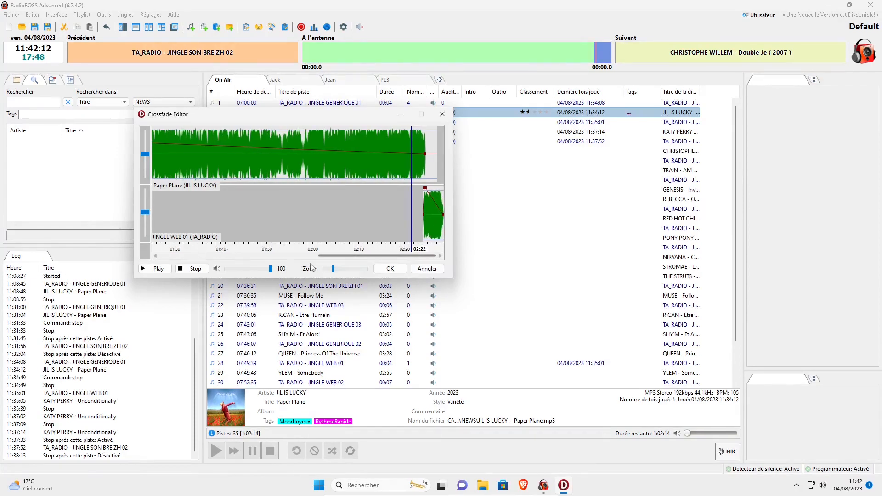
left_click_drag(330, 267, 366, 272)
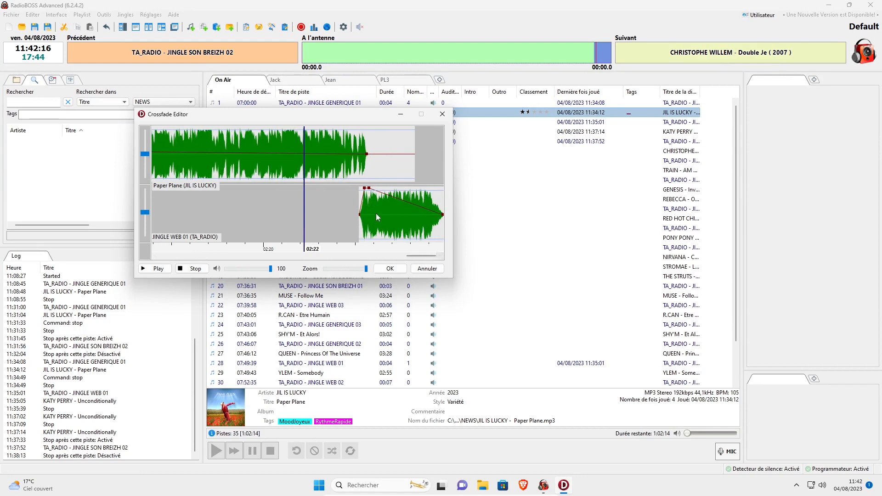
left_click_drag(376, 213, 373, 214)
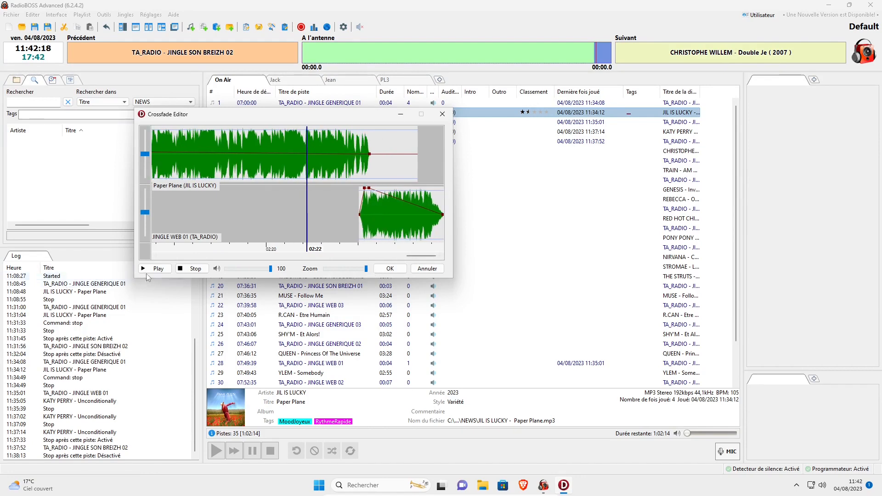
Step: Preview the transition into JINGLE WEB 01 from about 02:24 and stop the playback
left_click(357, 197)
left_click(158, 268)
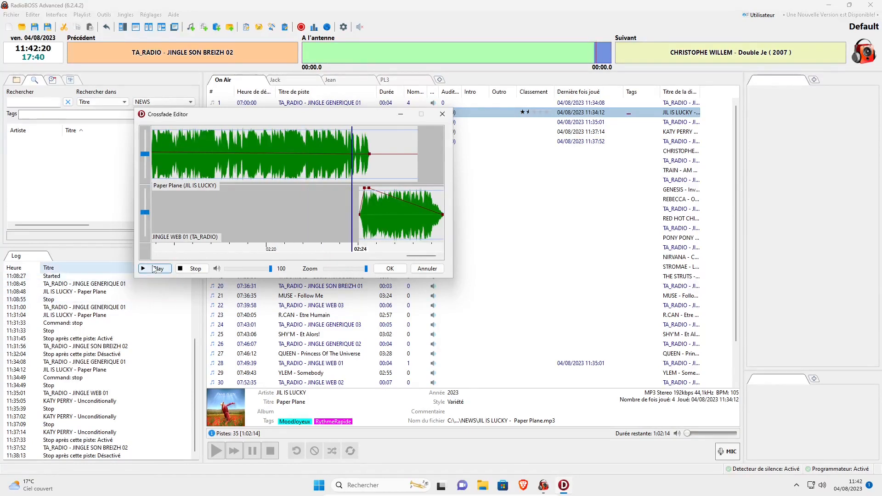
left_click(184, 270)
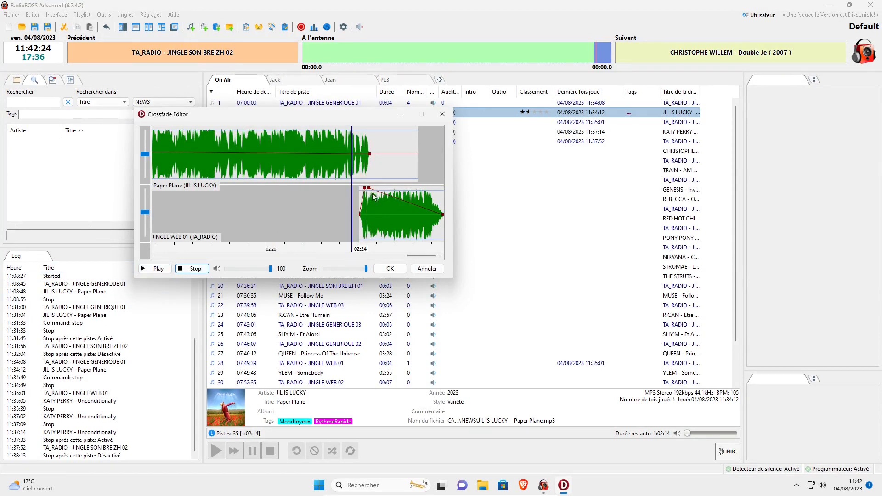
Step: Preview the transition with JINGLE WEB 01 moved later to leave a gap, and shift the jingle back to where Paper Plane ends
left_click_drag(373, 196, 396, 204)
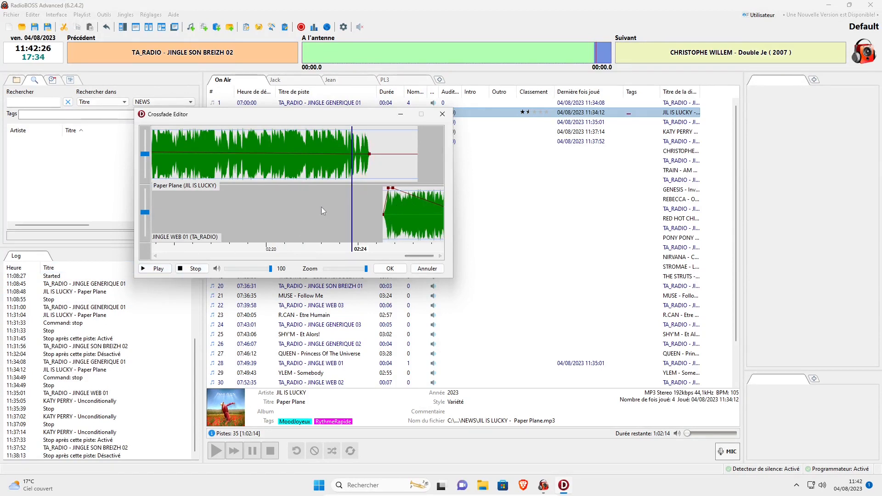
left_click(158, 270)
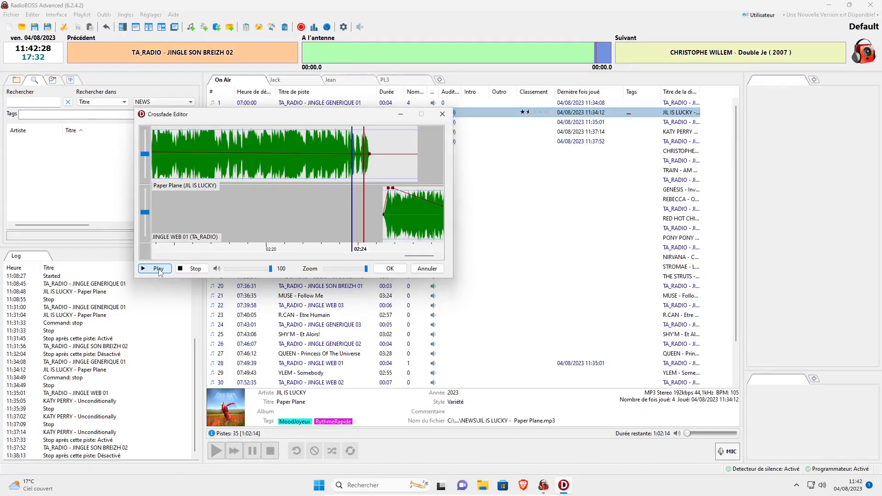
left_click(198, 271)
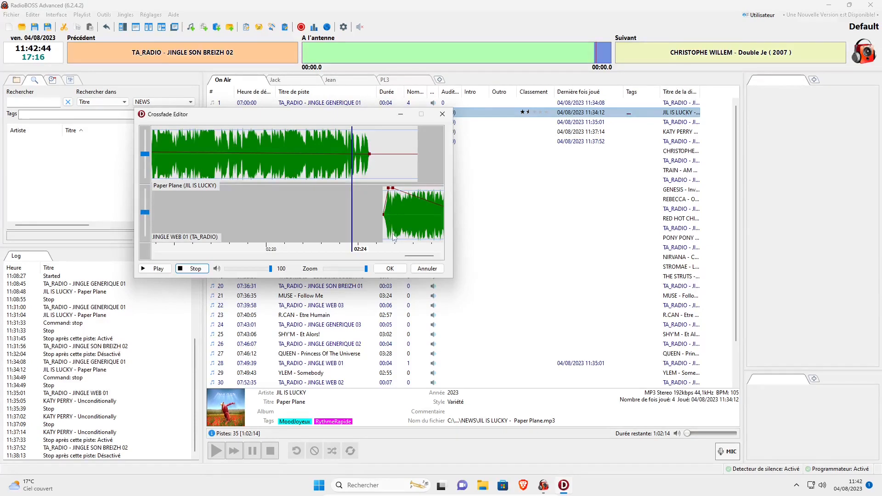
left_click_drag(407, 211, 390, 206)
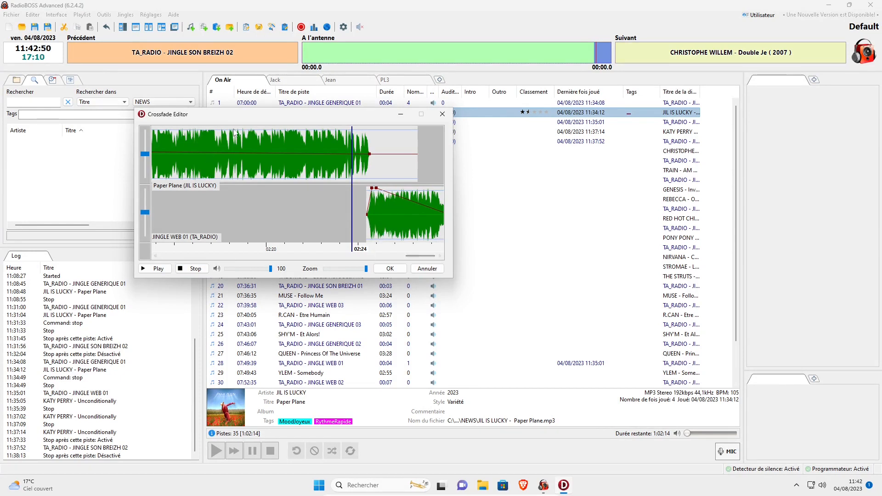
Step: Shift JINGLE WEB 01 slightly earlier and discard the changes made in the two-element crossfade editor
left_click_drag(416, 217, 396, 213)
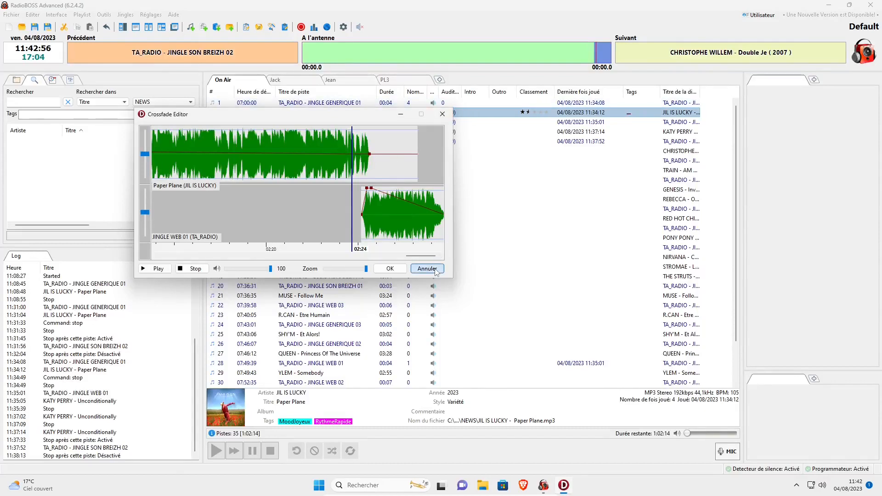
left_click(438, 269)
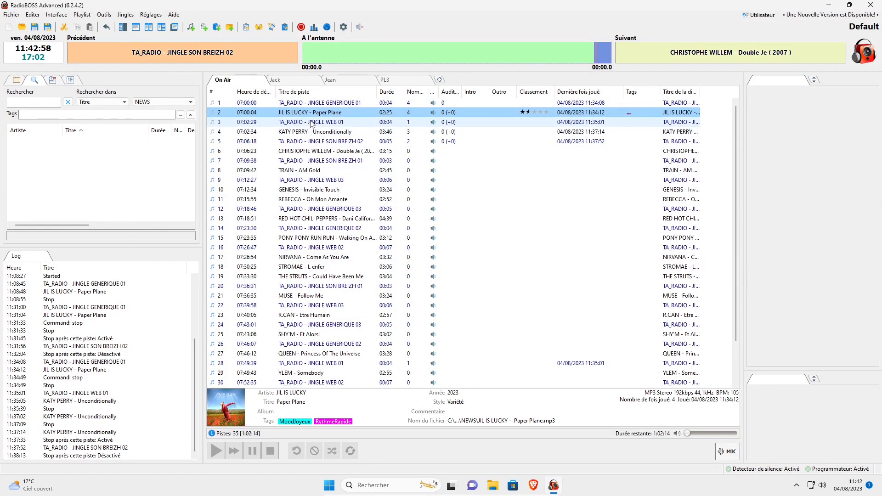
right_click(311, 123)
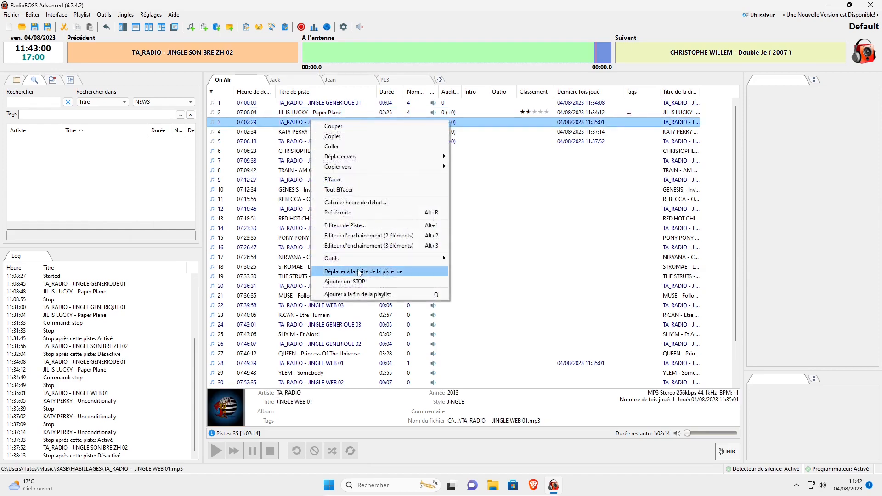
left_click(390, 245)
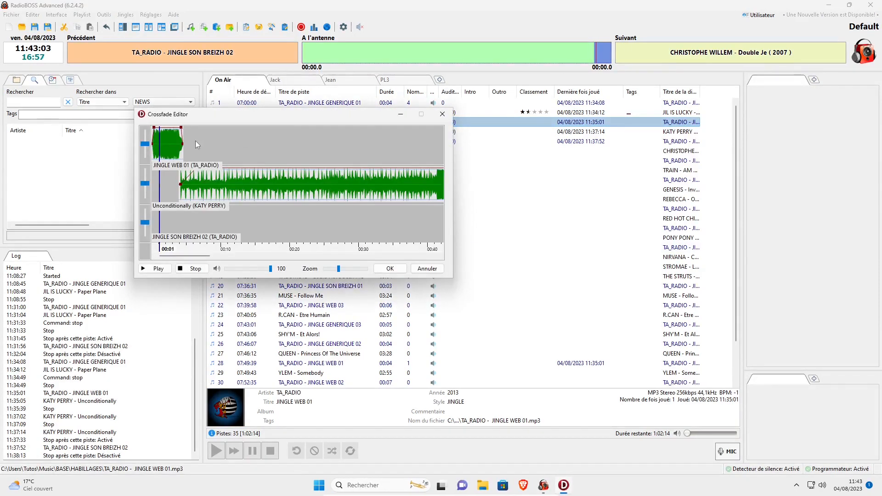
left_click(443, 114)
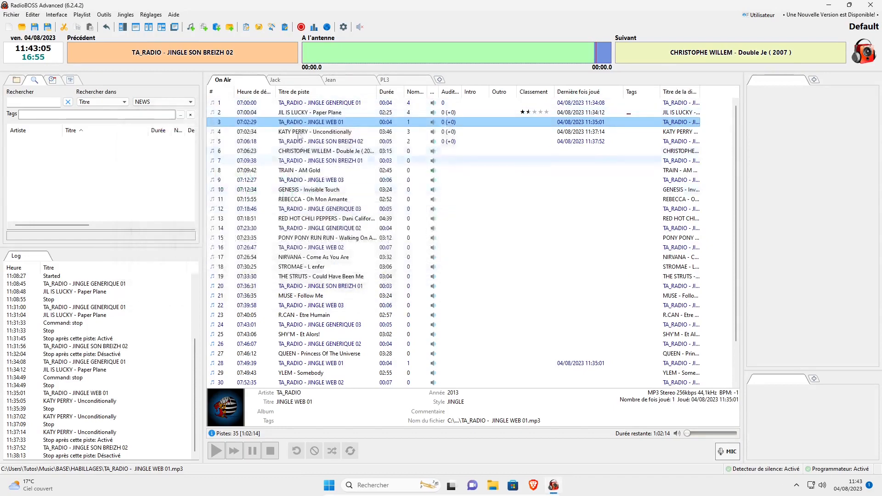
Step: Open the three-element crossfade editor for JIL IS LUCKY - Paper Plane and shift Unconditionally slightly earlier to overlap the end of JINGLE WEB 01
right_click(302, 113)
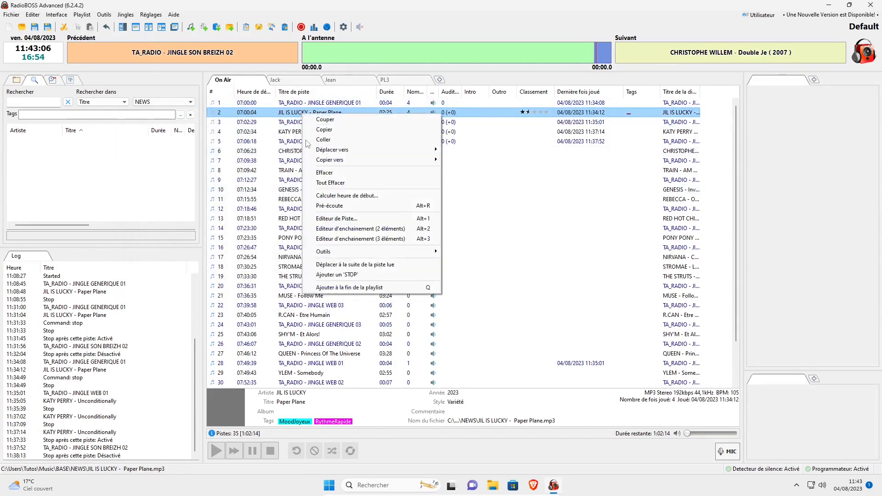
left_click(347, 239)
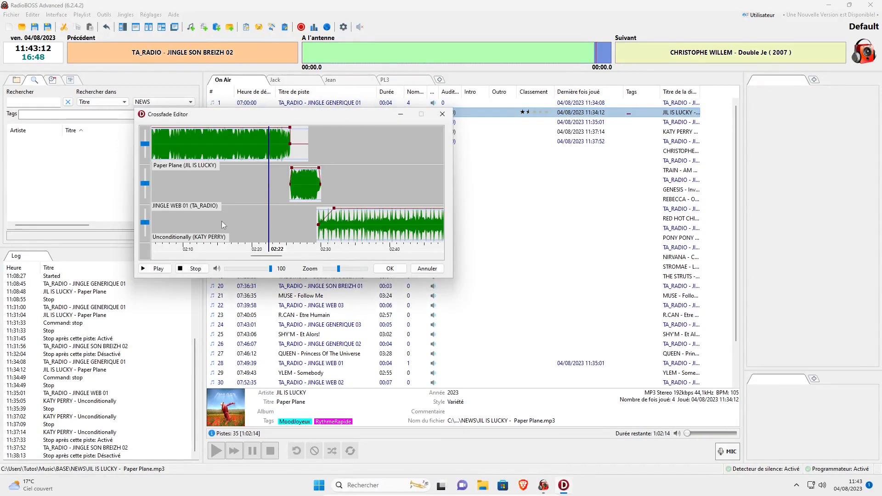
left_click_drag(337, 272, 369, 271)
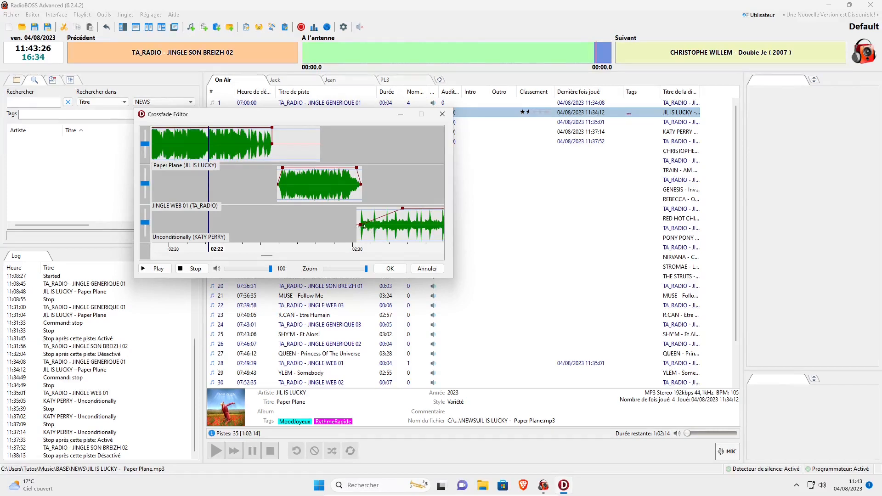
left_click_drag(377, 231, 373, 229)
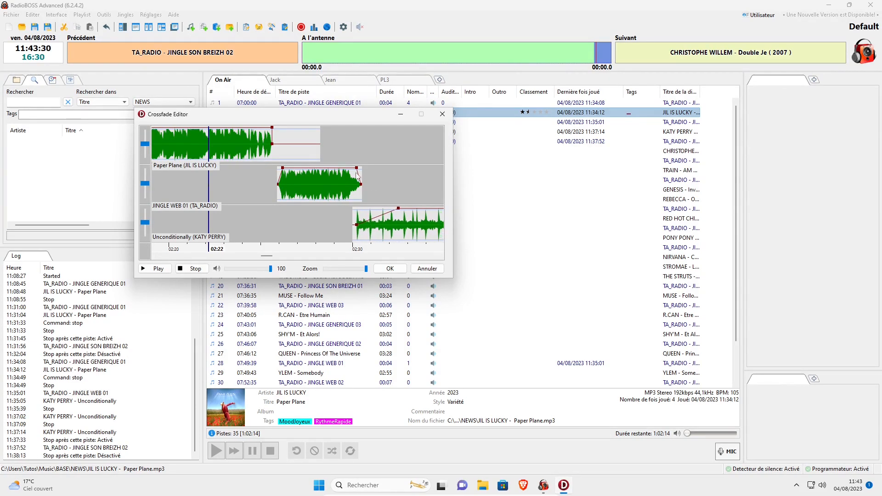
left_click(352, 188)
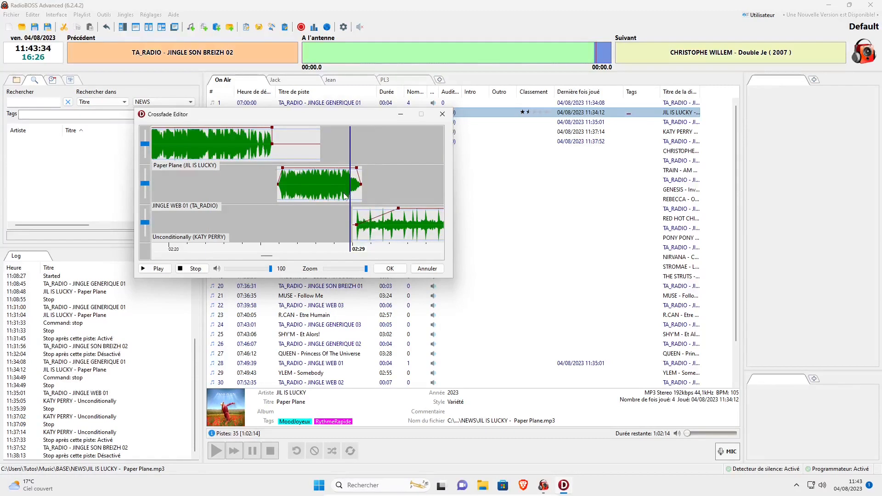
left_click_drag(367, 228, 362, 228)
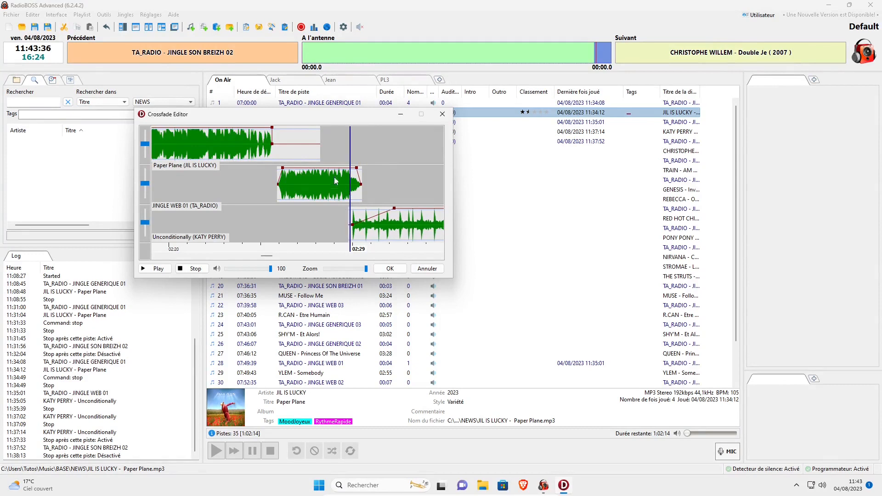
Step: Move JINGLE WEB 01 earlier to overlap the end of Paper Plane and reposition Unconditionally at the end of the jingle
left_click(334, 177)
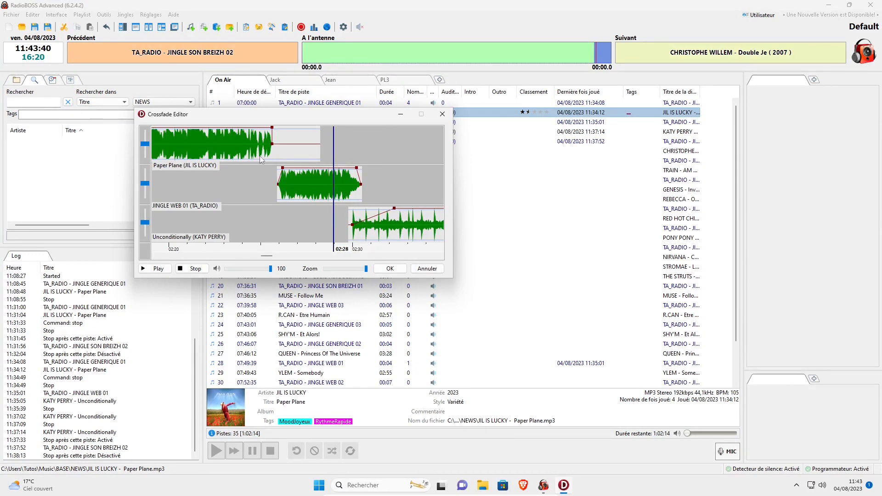
left_click(260, 157)
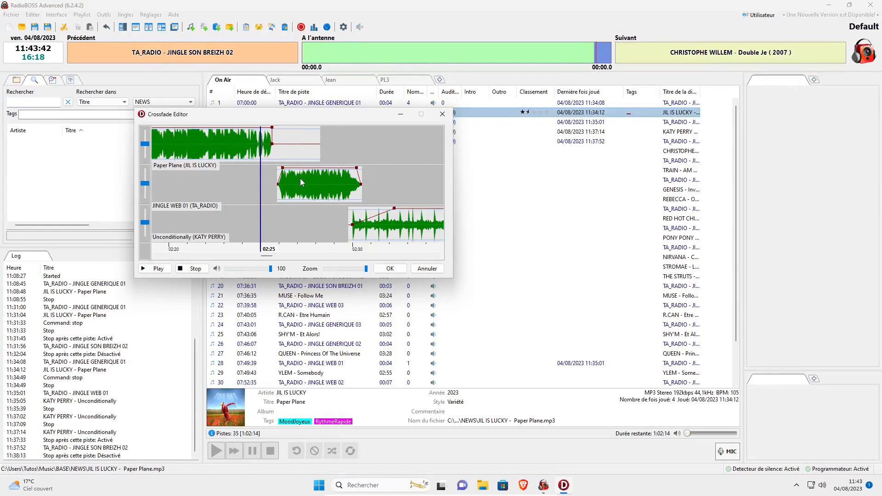
left_click(300, 179)
mouse_move(299, 185)
left_mouse_down()
mouse_move(271, 181)
mouse_move(306, 190)
mouse_move(324, 183)
mouse_move(277, 181)
mouse_move(289, 181)
left_mouse_up()
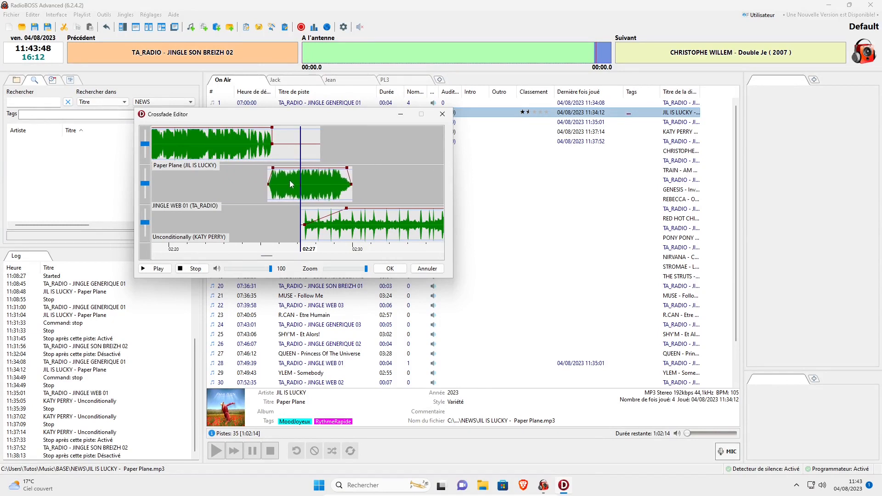
left_click_drag(318, 213, 358, 211)
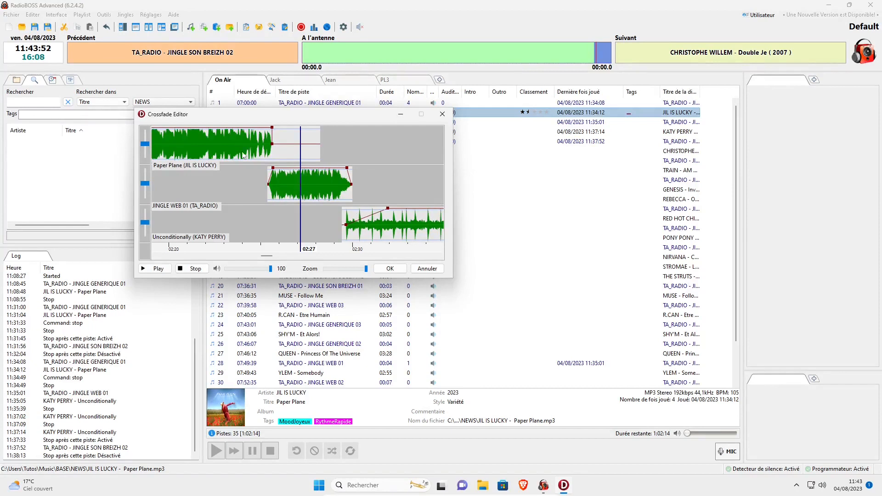
Step: Preview the transition into JINGLE WEB 01 from about 02:24, and the one into Unconditionally from about 02:29
left_click(257, 149)
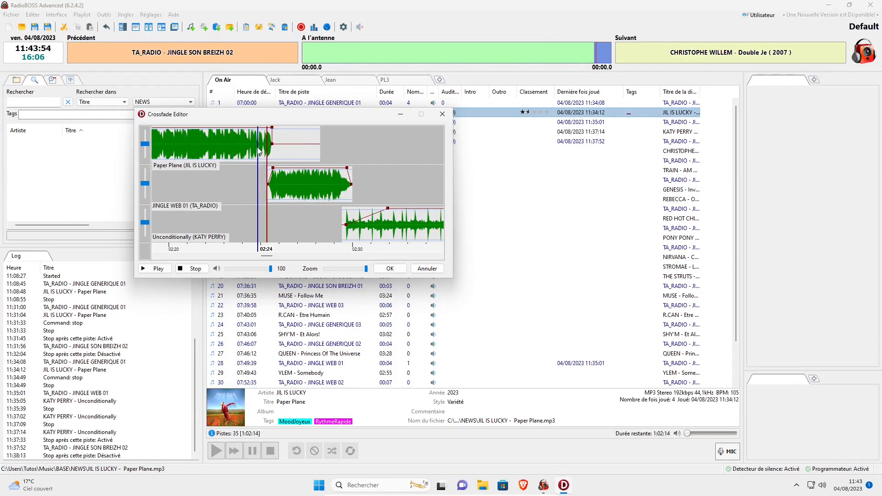
key("space")
left_click(333, 143)
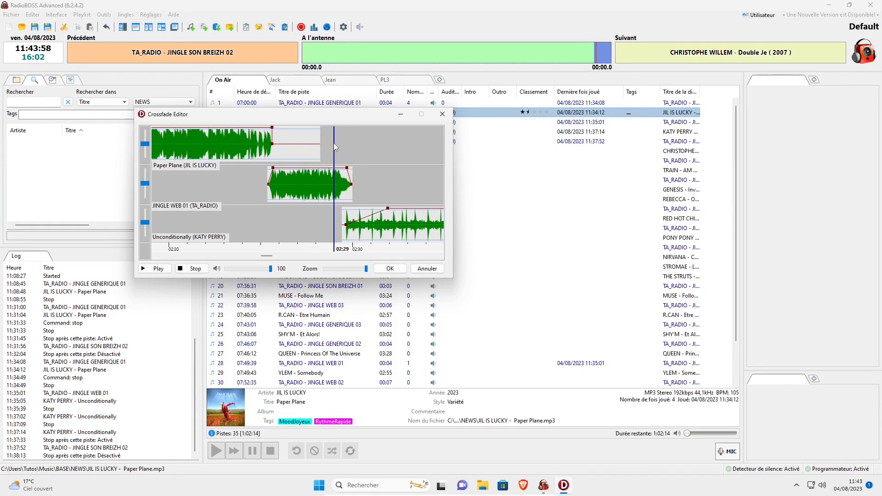
Step: Shorten the fade-in of Unconditionally, start it slightly earlier, and save the three-element crossfade
left_click_drag(387, 208, 342, 197)
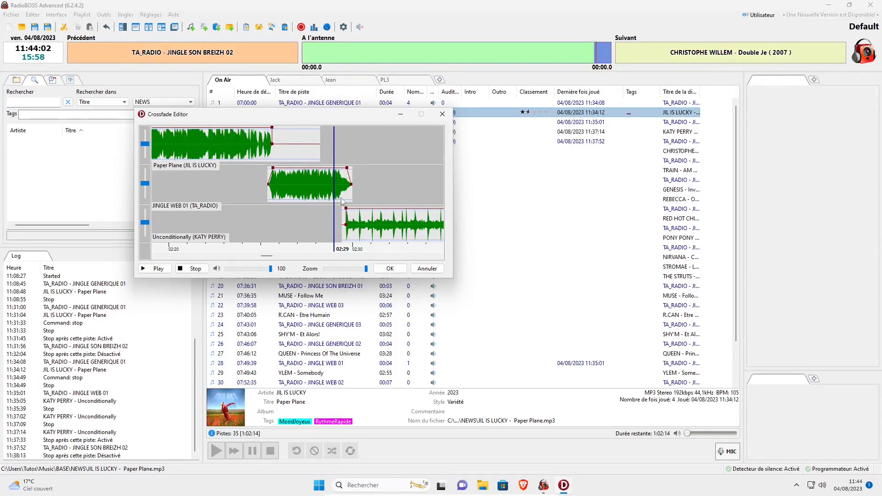
left_click(326, 151)
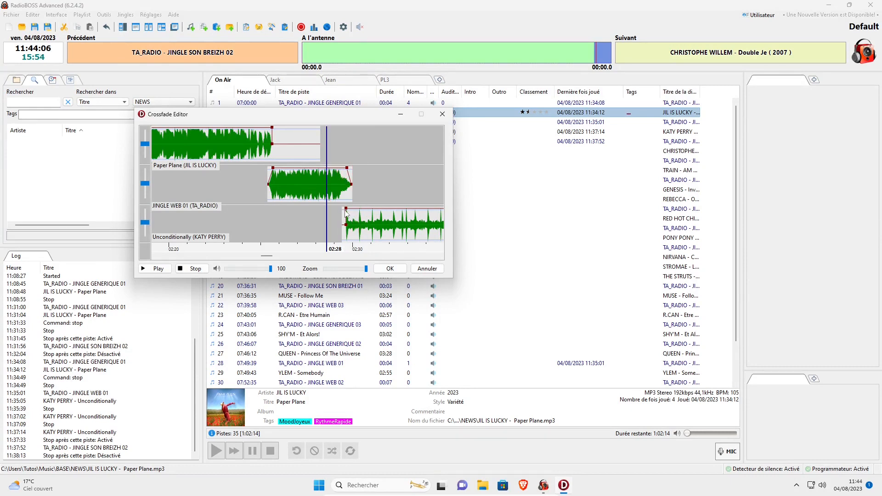
left_click_drag(342, 209, 360, 225)
double_click(327, 142)
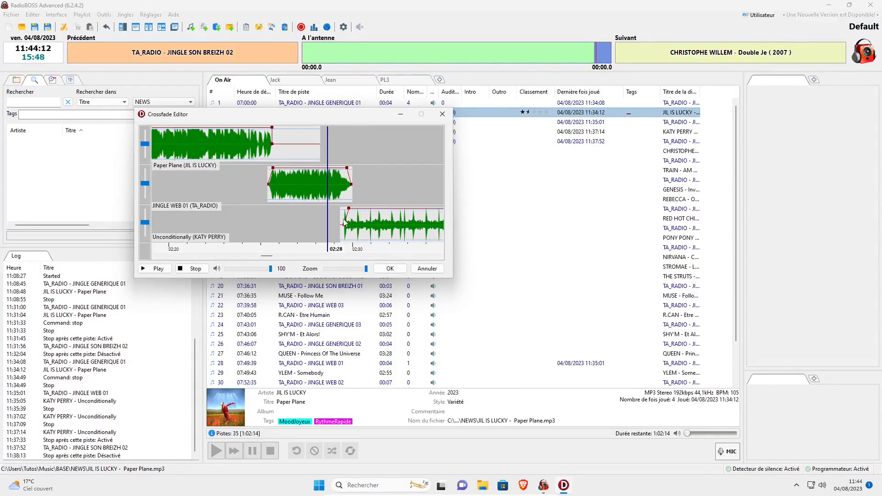
left_click(393, 271)
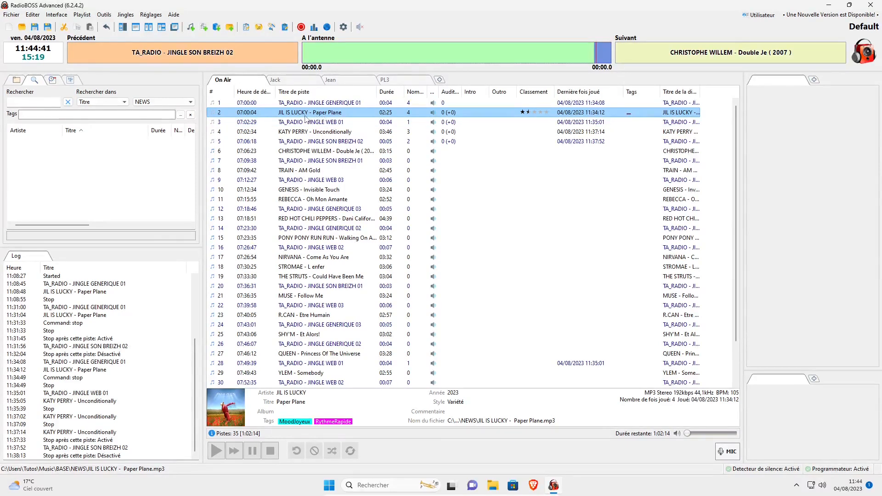
Step: Set the rating of the playlist track JIL IS LUCKY - Paper Plane to 10
scroll(296, 177, "down", 2)
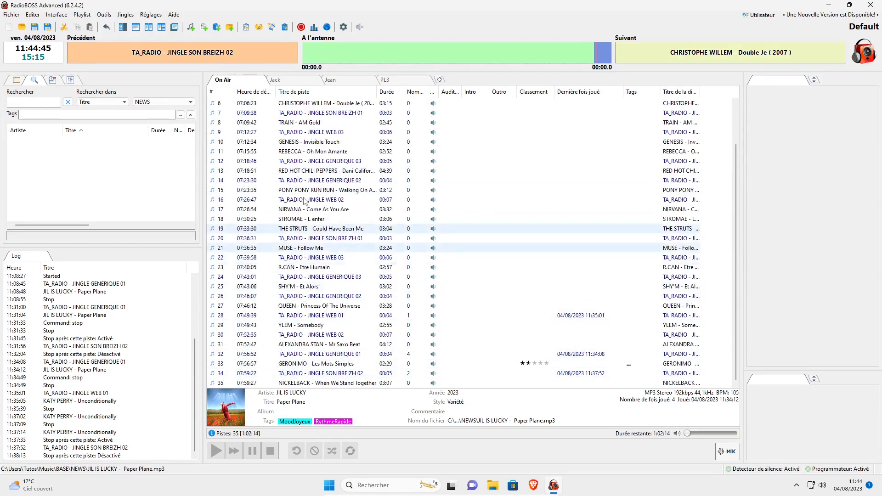
scroll(337, 165, "up", 2)
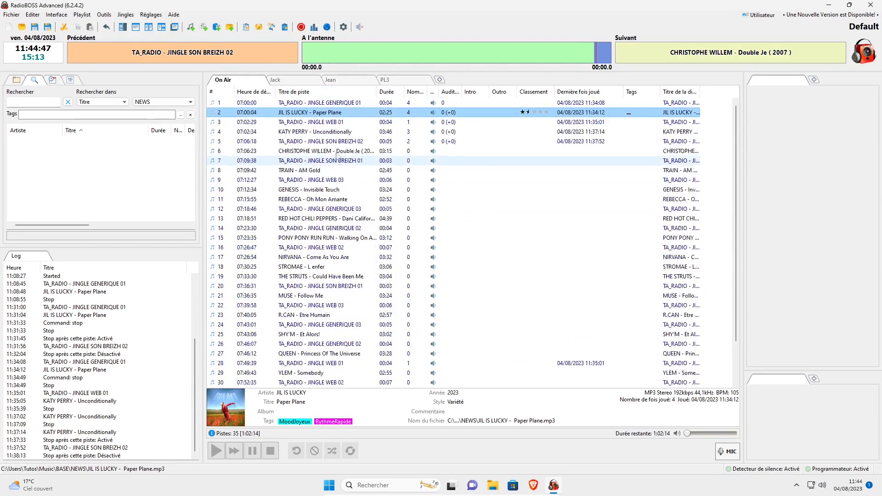
right_click(321, 114)
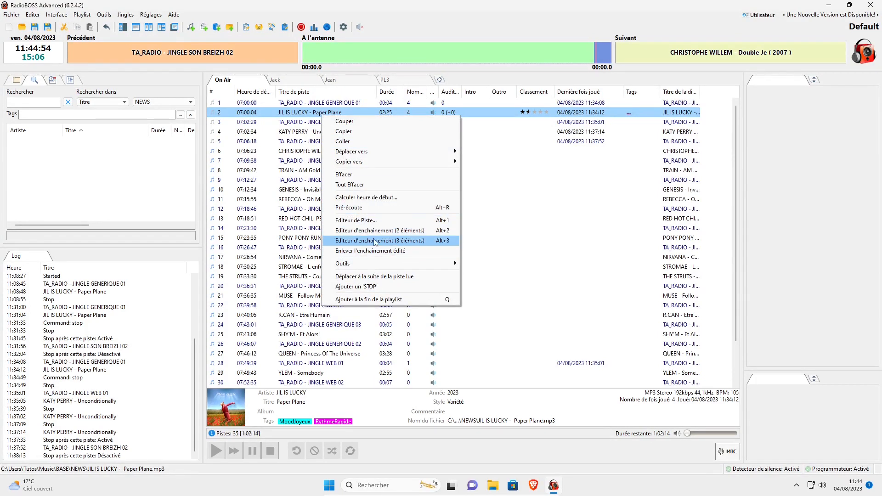
mouse_move(372, 264)
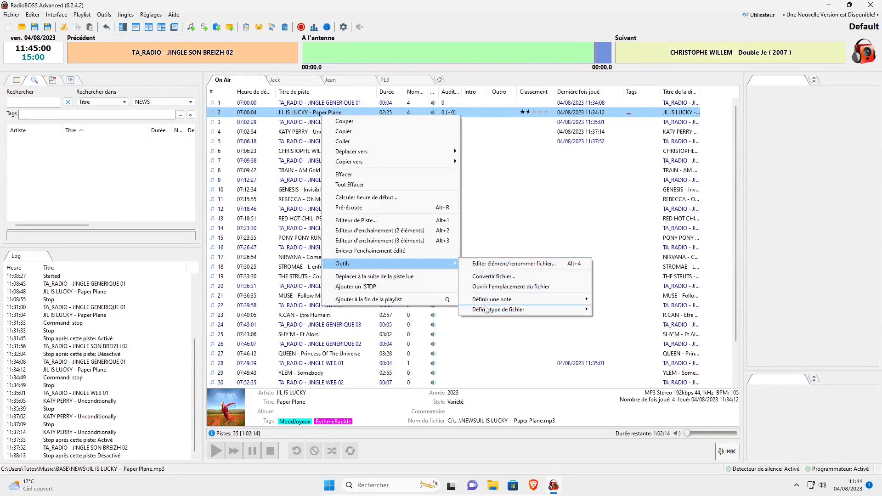
mouse_move(488, 304)
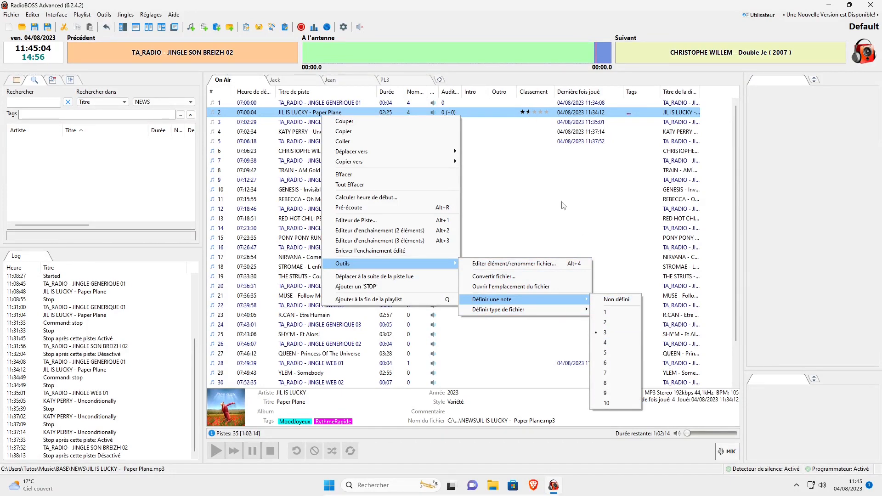
left_click(606, 402)
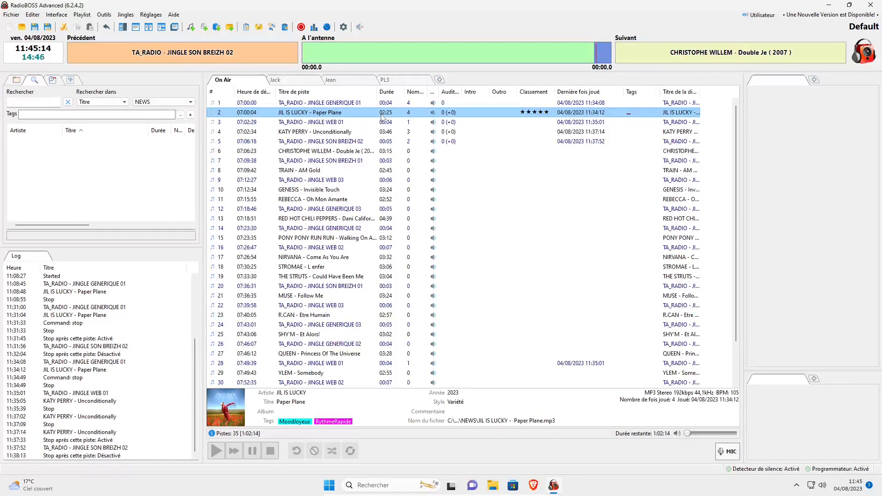
Step: Set the rating of JIL IS LUCKY - Paper Plane to 3
right_click(312, 113)
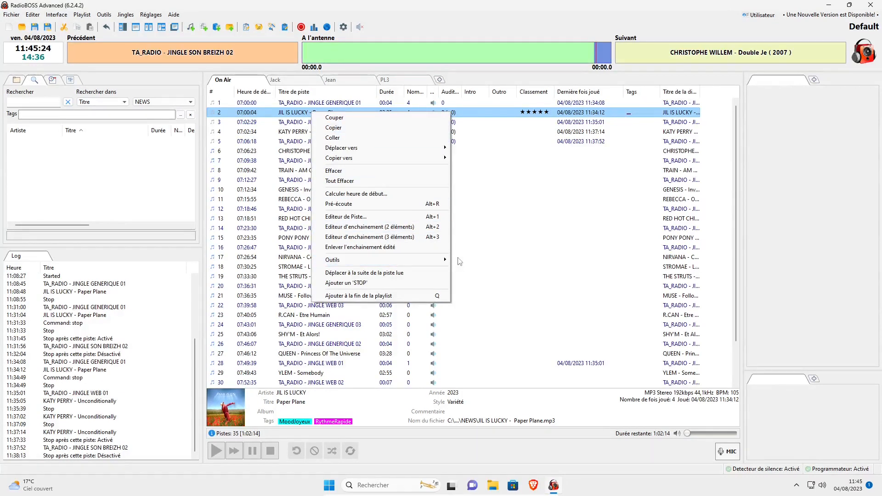
mouse_move(444, 260)
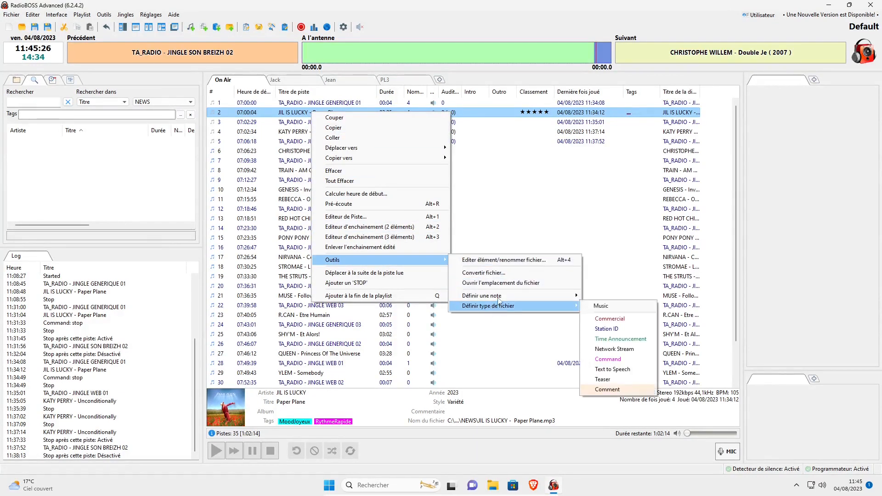
mouse_move(562, 302)
left_click(597, 328)
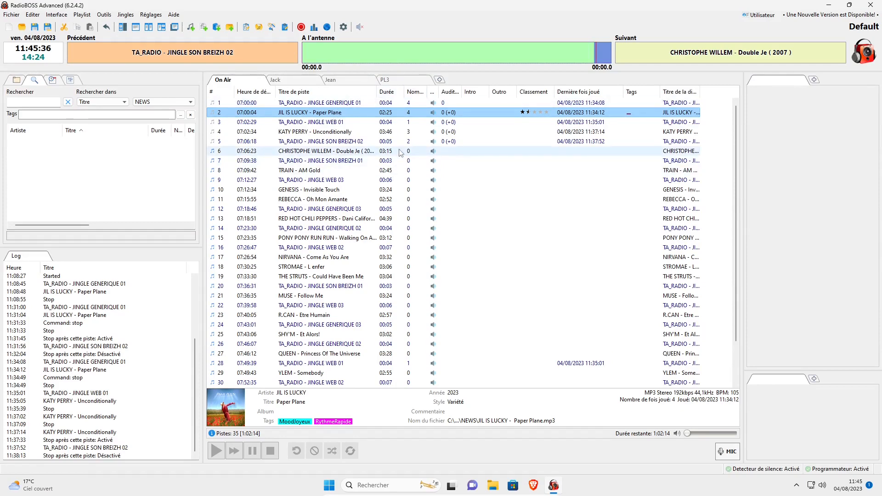
right_click(333, 111)
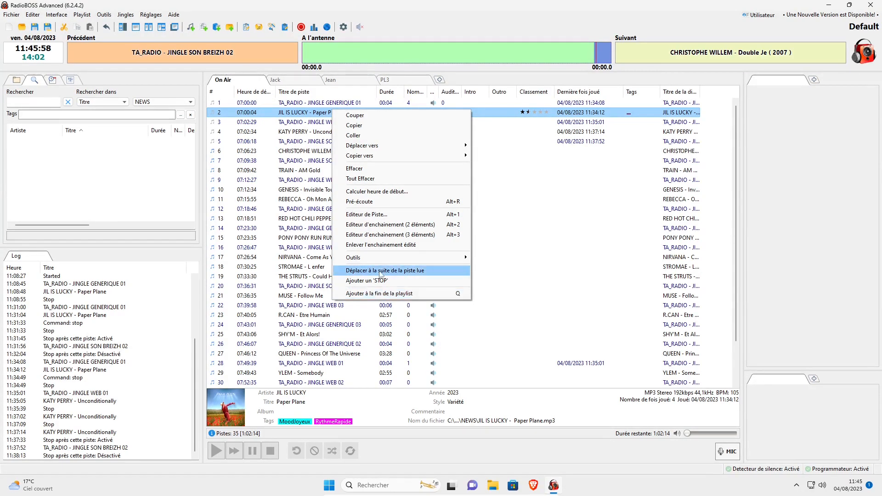
left_click(296, 113)
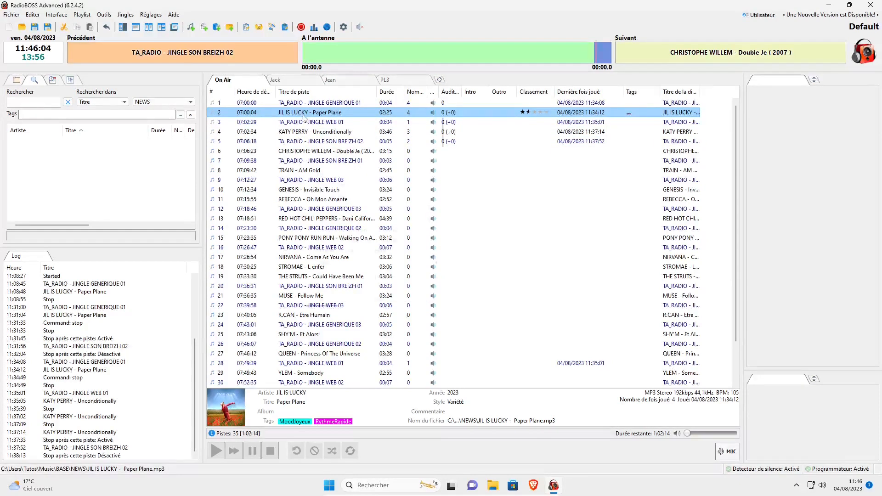
right_click(303, 116)
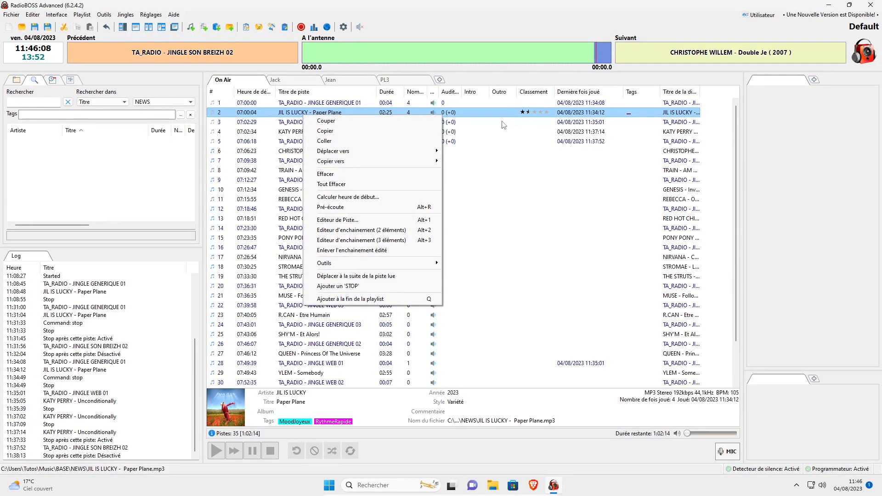
left_click(506, 189)
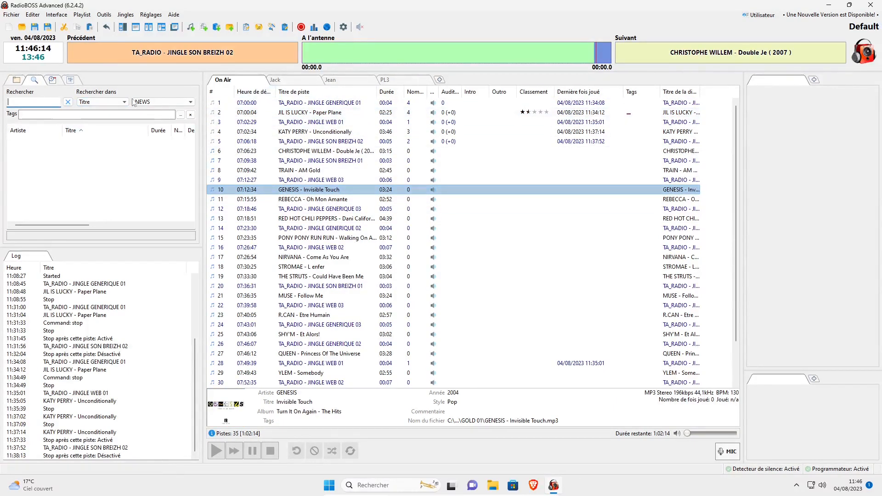
Step: List the tracks of all music libraries in the search, with Artiste as the search field, sorted by artist
left_click(167, 102)
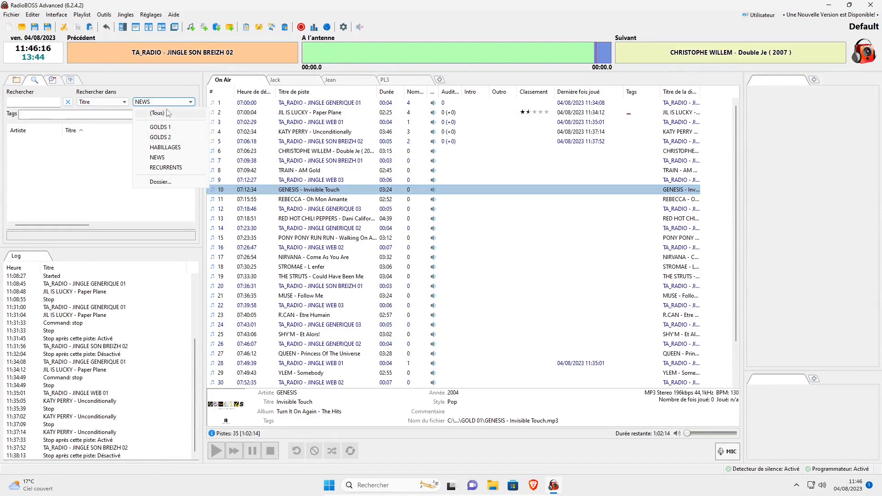
left_click(161, 113)
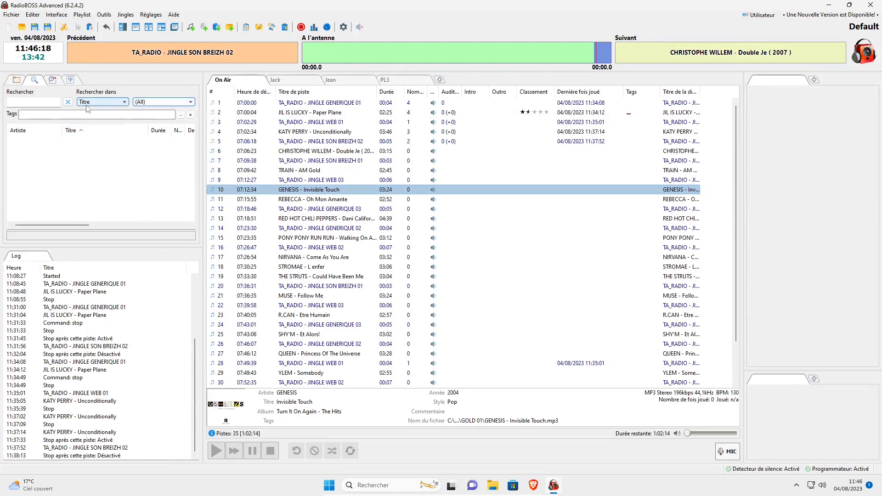
left_click(123, 104)
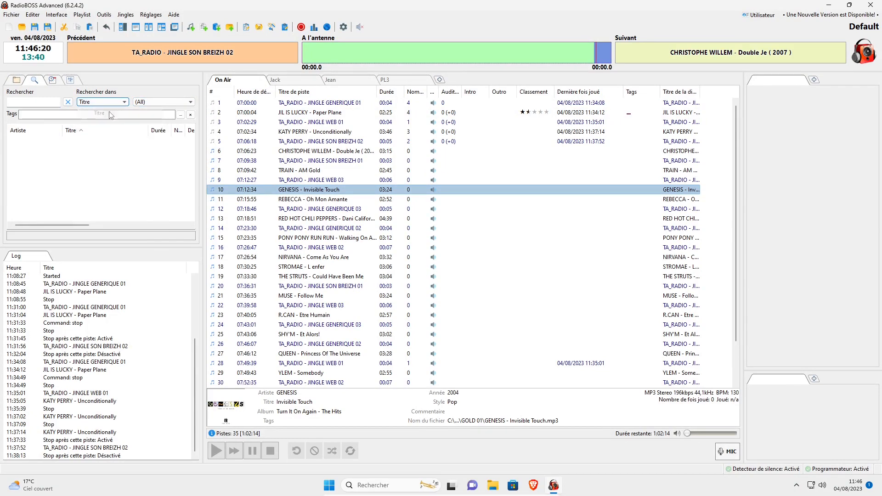
left_click(99, 111)
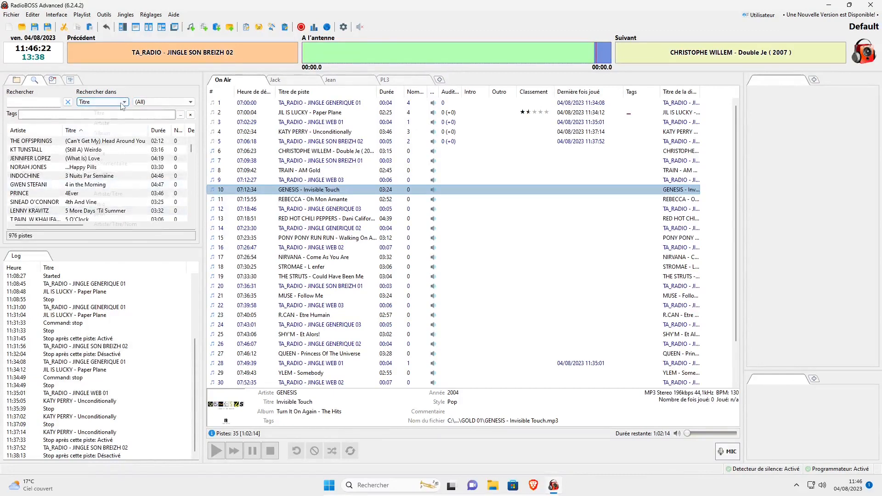
left_click(113, 102)
left_click(101, 124)
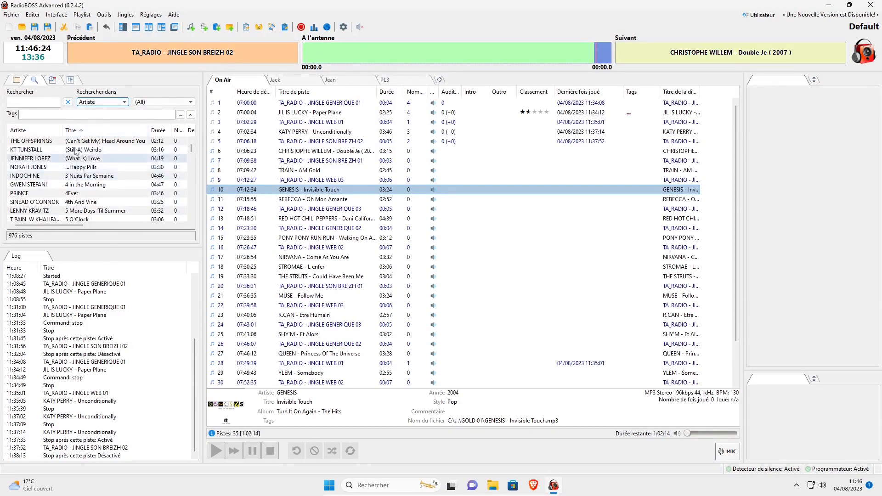
left_click(40, 128)
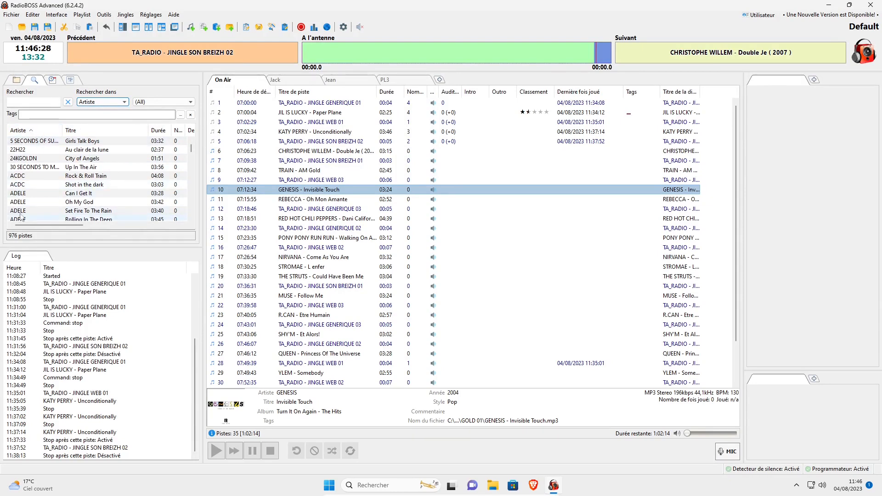
Step: Restrict the artist search to the GOLDS 1 library, browse its tracks and search for "mer"
left_click(146, 103)
left_click(158, 130)
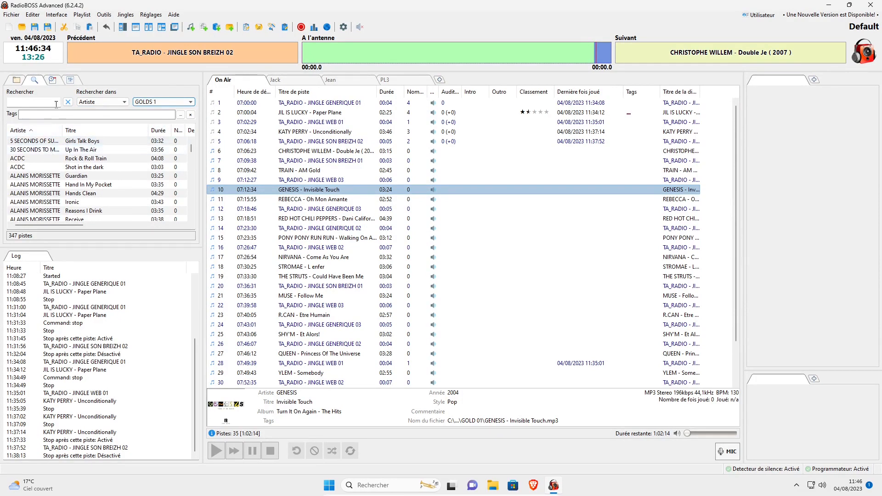
scroll(55, 179, "down", 3)
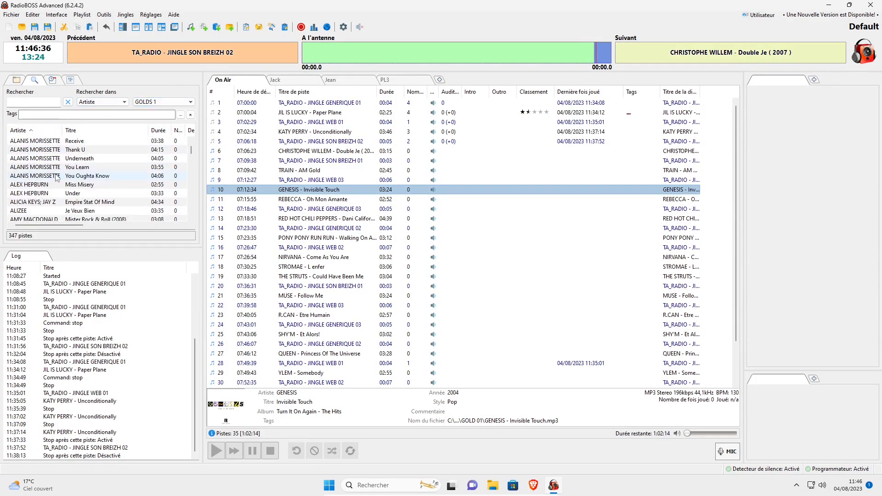
scroll(55, 170, "down", 3)
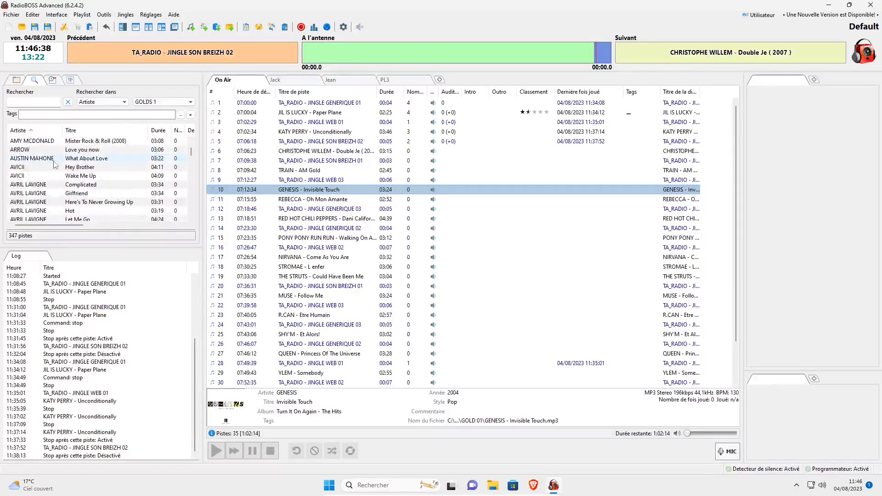
scroll(54, 161, "up", 6)
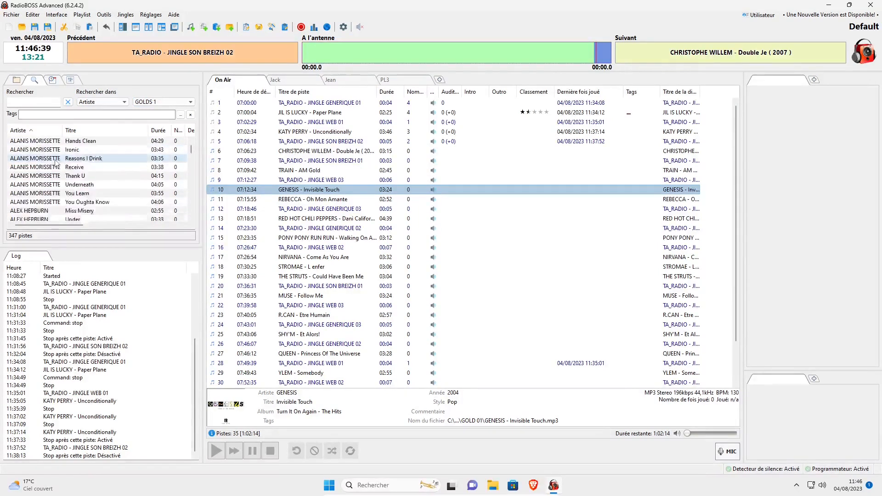
left_click(31, 103)
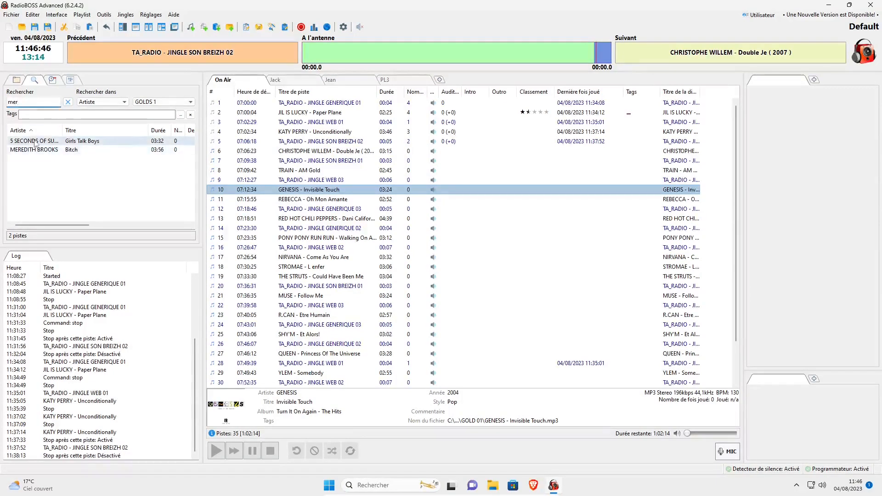
Step: Search track titles for "mer" in GOLDS 1 and across all libraries, and clear the search text
left_click(90, 102)
left_click(100, 114)
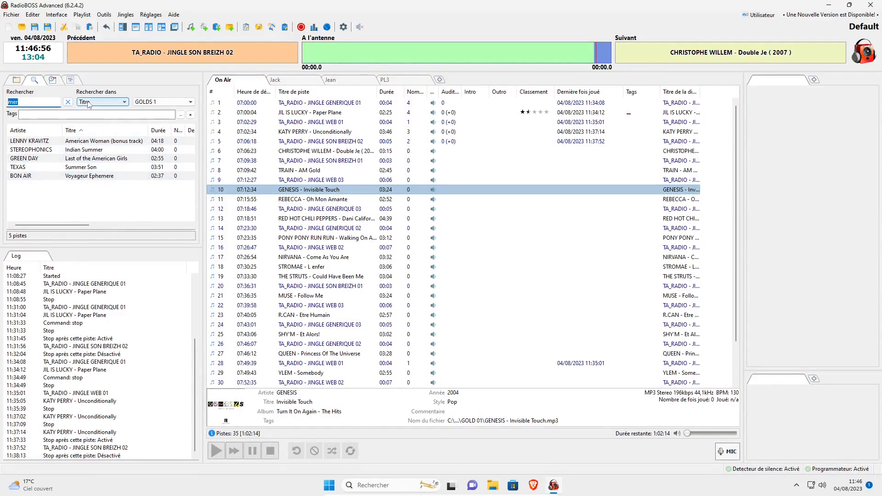
left_click(163, 102)
left_click(170, 113)
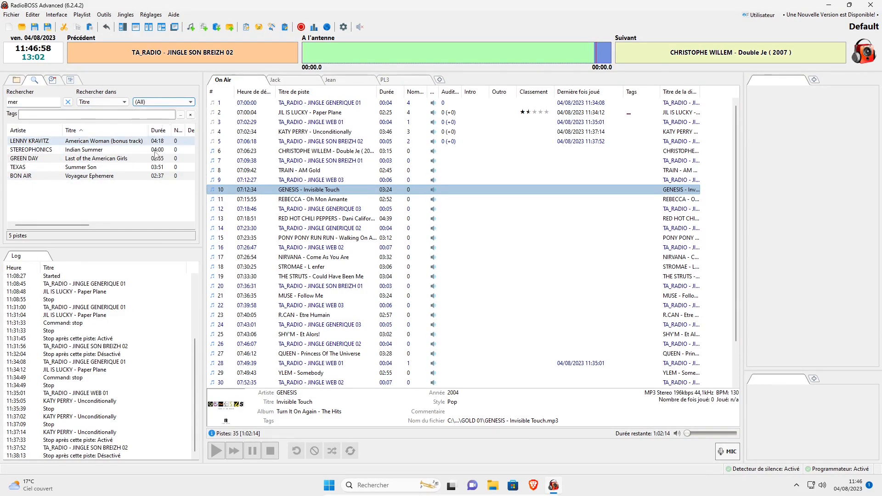
left_click(67, 102)
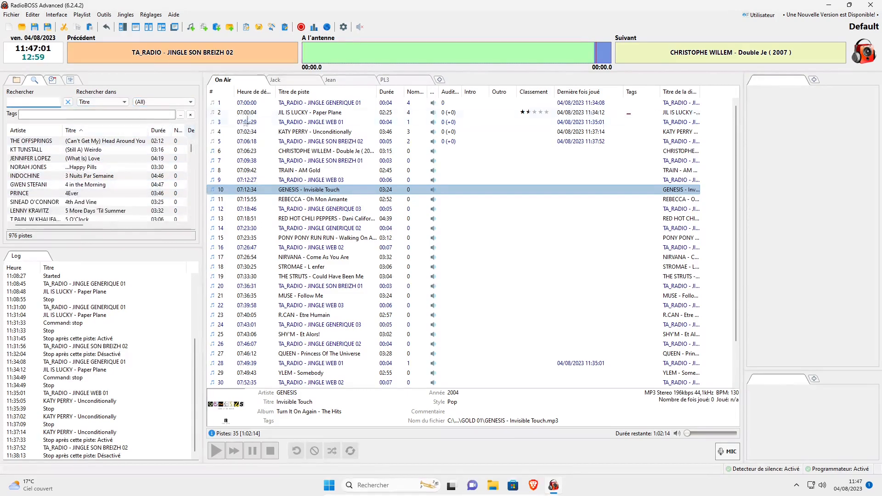
Step: Examine the additional columns of the search results and the available search fields, keeping all libraries selected
left_click_drag(60, 225, 107, 229)
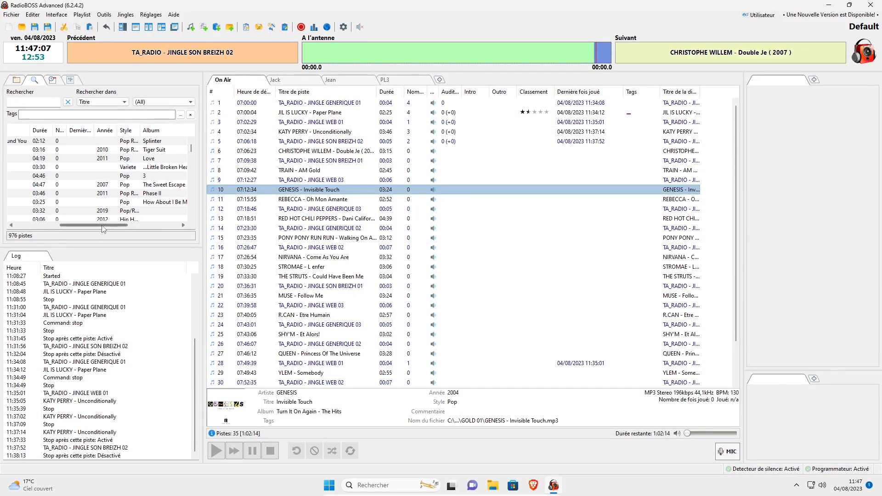
left_click_drag(104, 225, 149, 227)
left_click(93, 103)
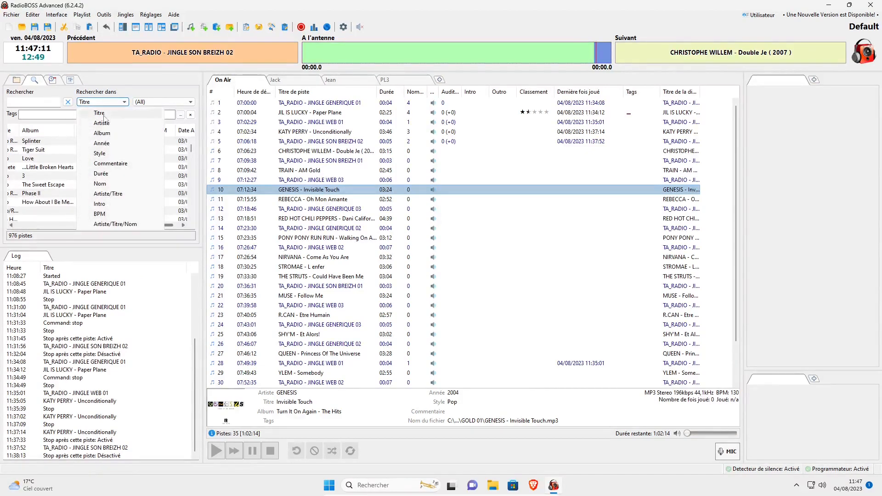
left_click(41, 101)
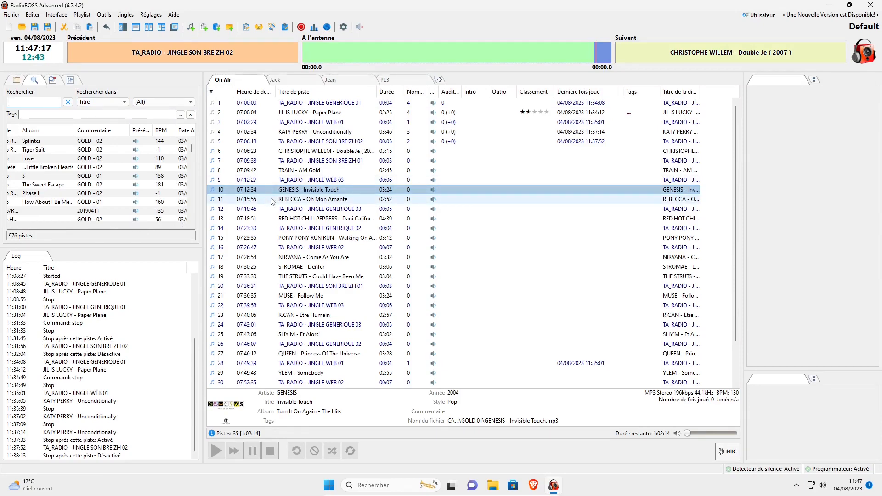
left_click(191, 103)
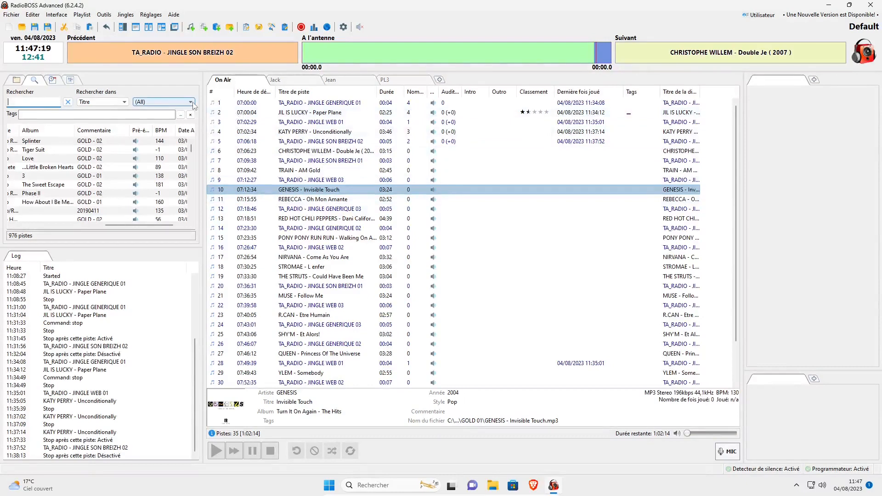
left_click(173, 113)
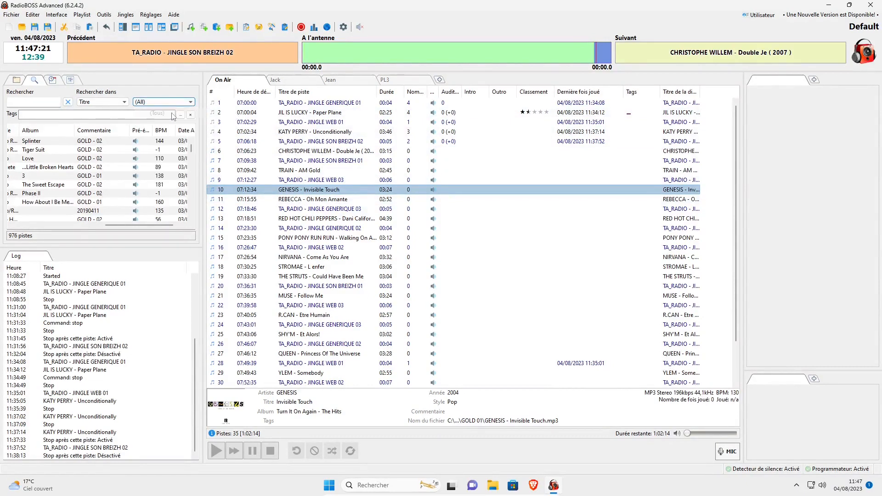
left_click(47, 101)
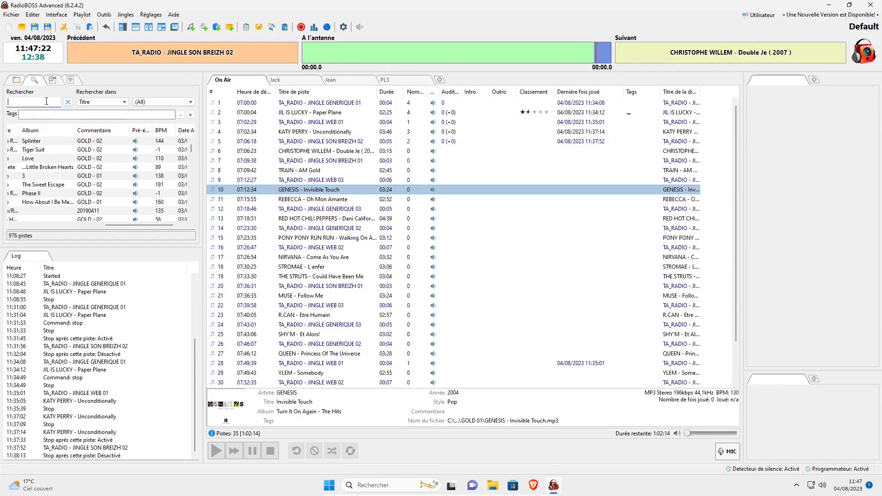
Step: Search all libraries by Année for 1982 and clear the search text
left_click(92, 104)
left_click(111, 144)
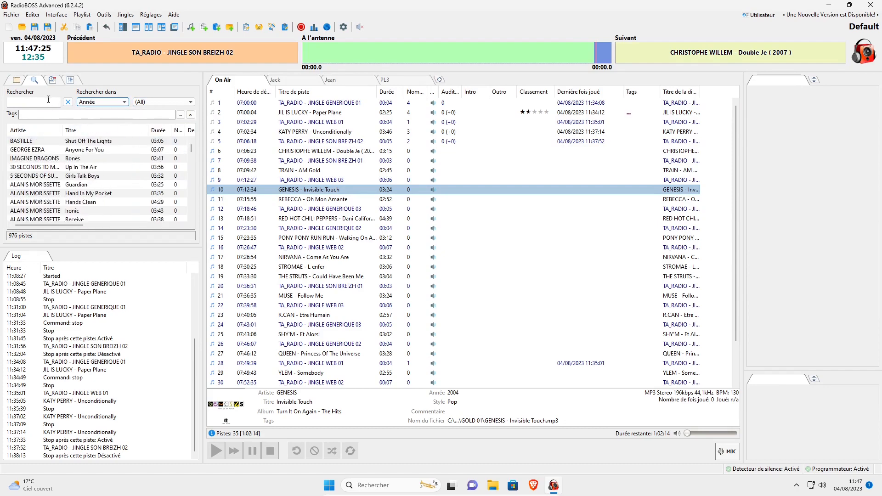
left_click(50, 100)
type("1982")
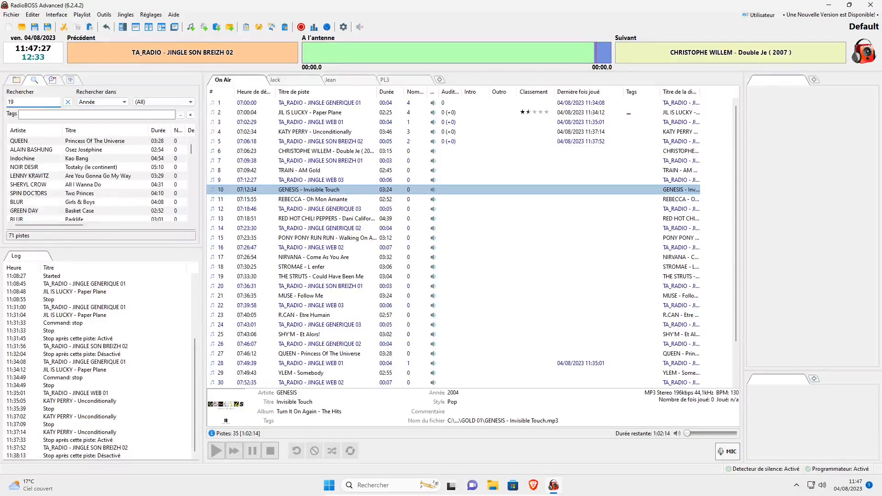
left_click(68, 102)
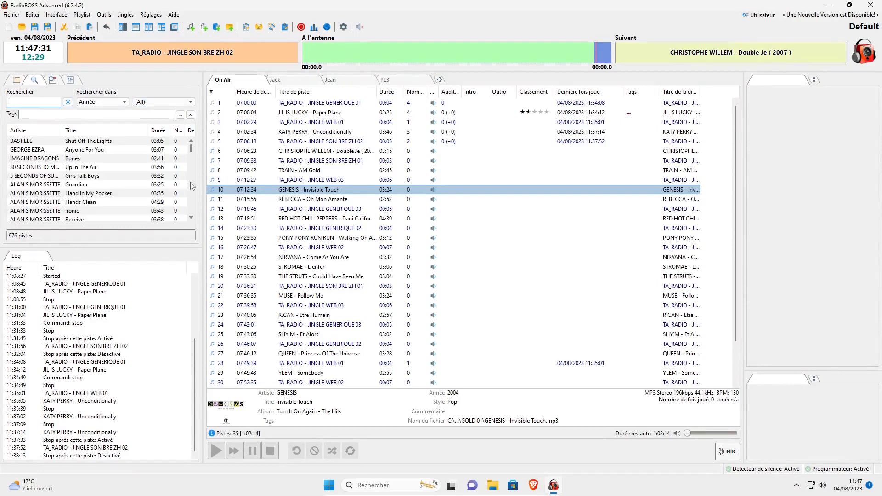
left_click(239, 189)
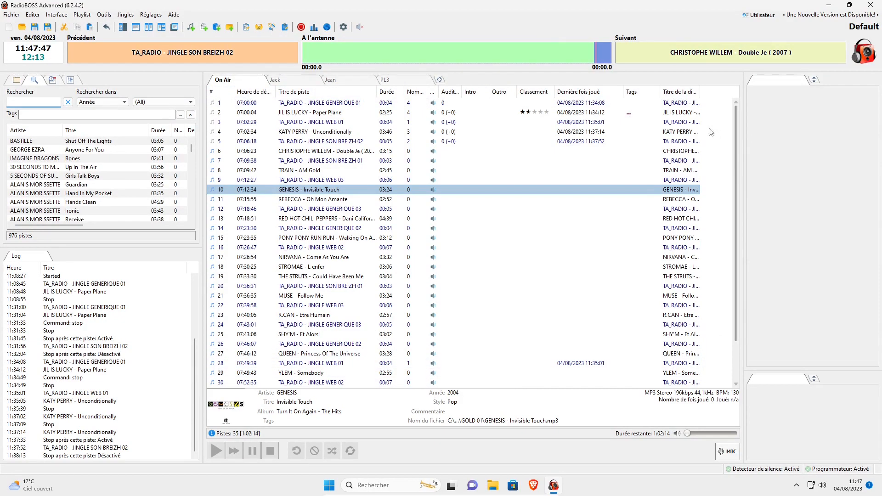
Step: Widen the playlist's Titre de la diffusion column and replace the Titre de piste column with separate Artiste and Titre columns
left_click_drag(705, 91, 725, 92)
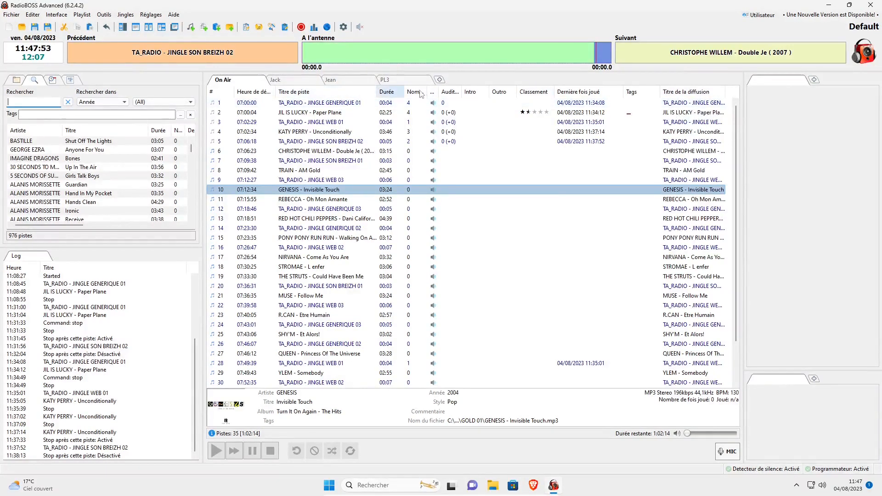
right_click(293, 94)
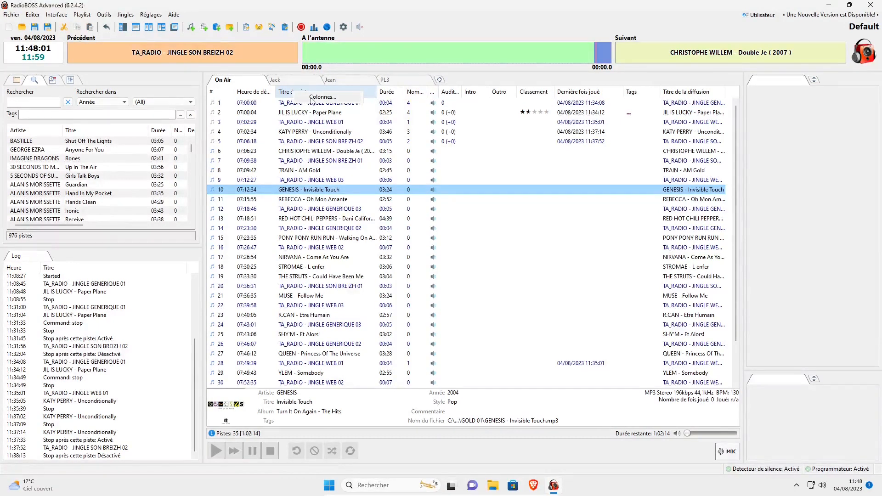
left_click(312, 97)
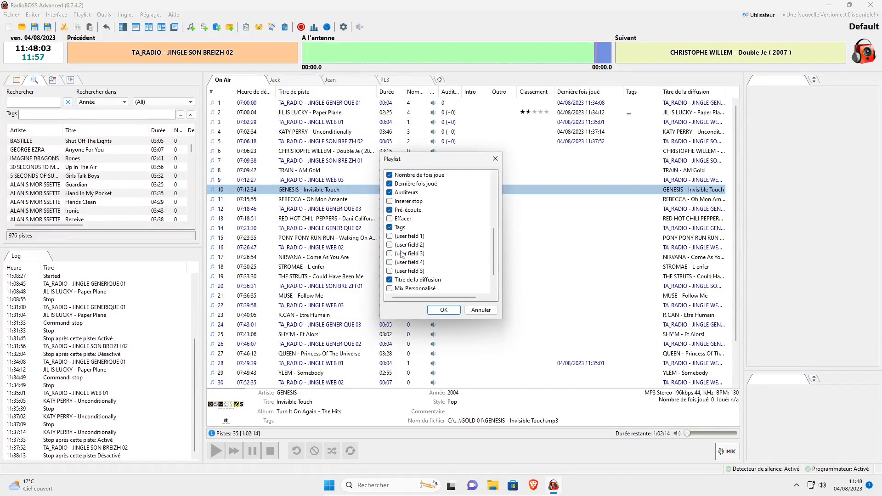
scroll(402, 254, "down", 1)
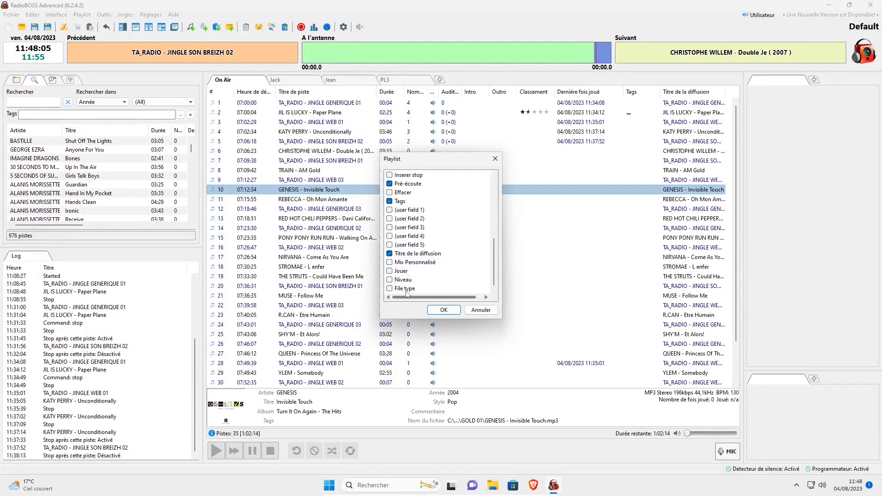
scroll(407, 289, "up", 6)
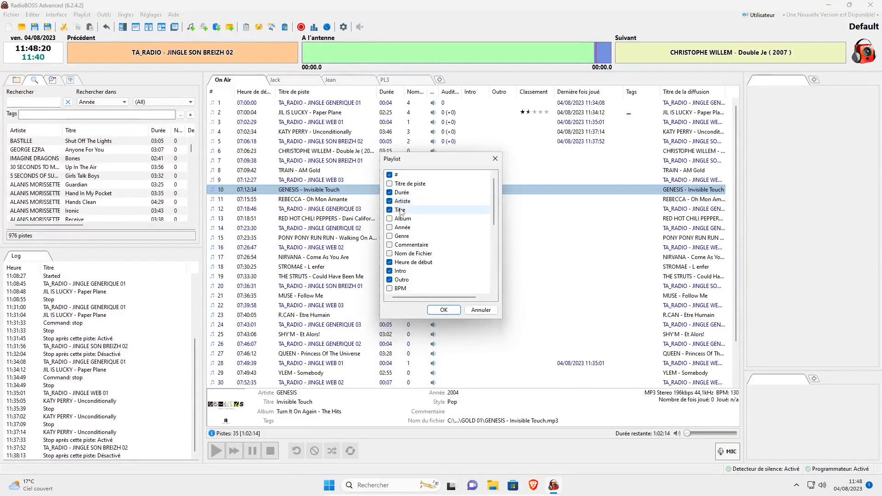
left_click(441, 311)
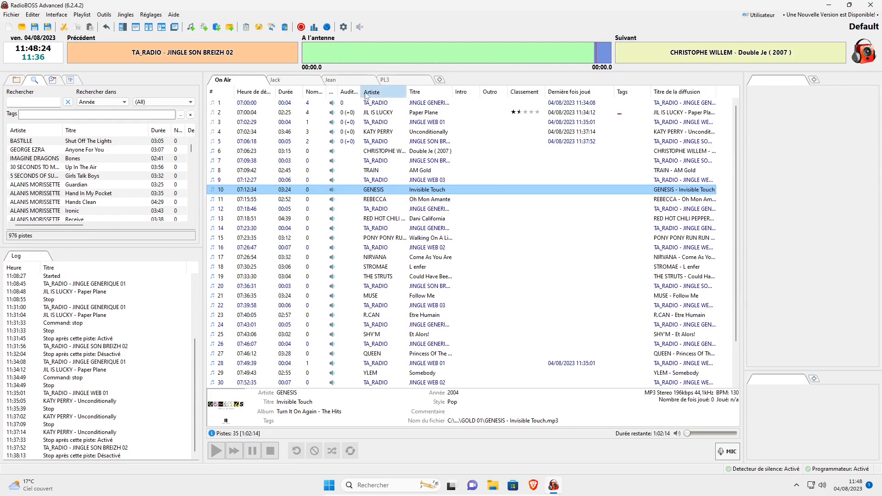
Step: Move the Artiste and Titre columns directly after the start time in the playlist and widen the Titre column
left_click_drag(279, 91, 279, 92)
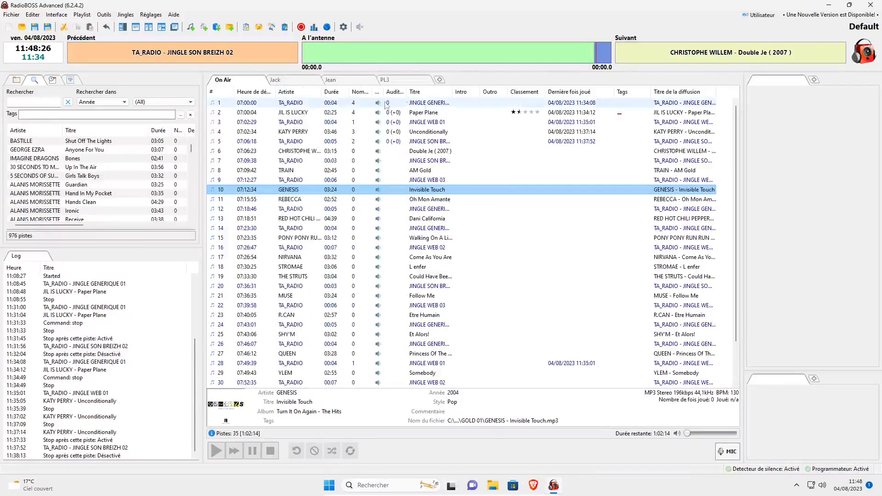
mouse_move(422, 92)
left_mouse_down()
mouse_move(328, 95)
mouse_move(412, 93)
left_mouse_up()
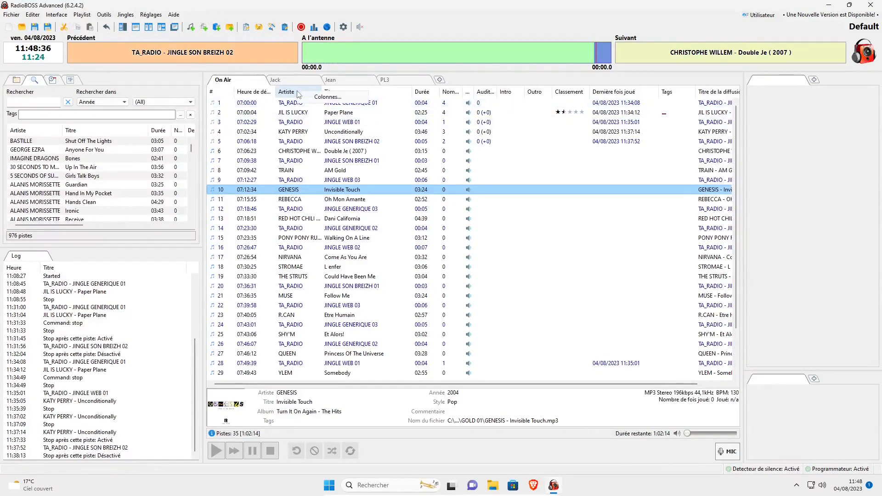
Step: Examine the full list of columns that can be displayed in the playlist
right_click(329, 98)
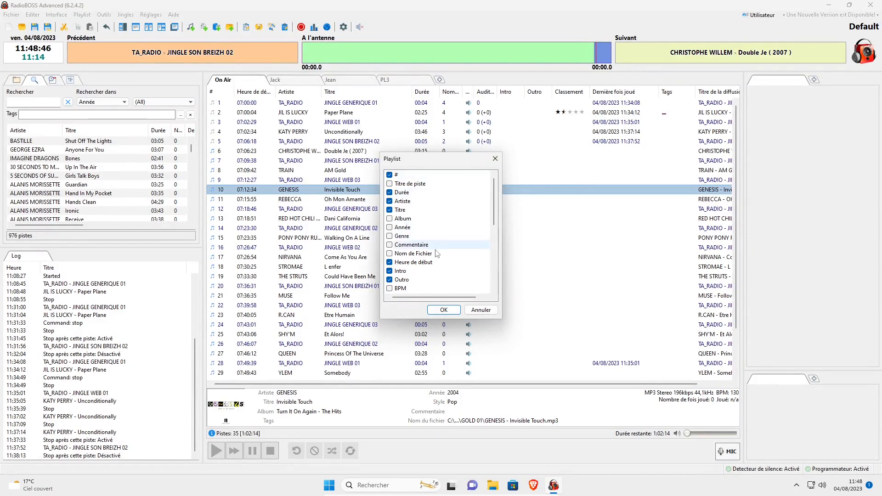
scroll(435, 254, "down", 3)
scroll(435, 254, "down", 3)
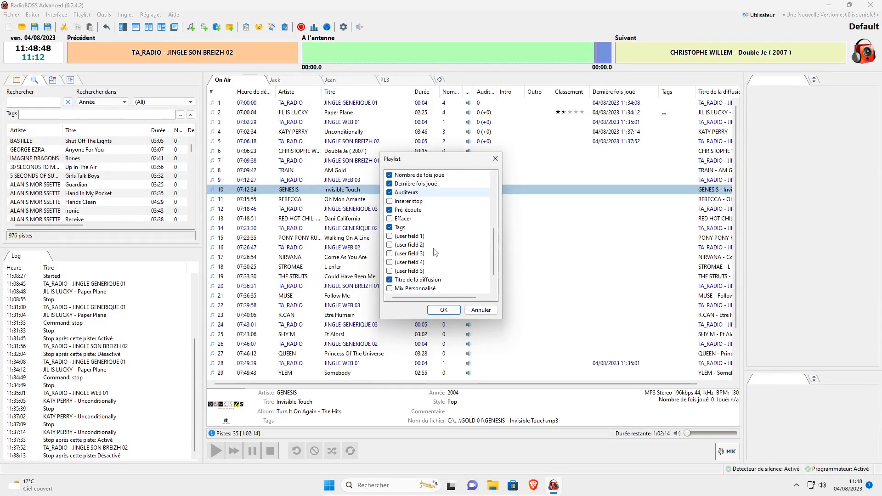
scroll(413, 239, "up", 6)
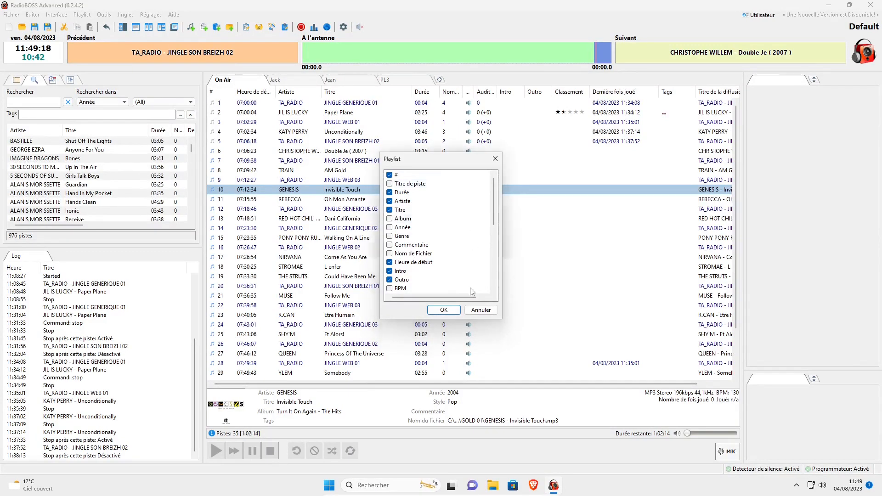
Step: Cancel the playlist column selection and sort the track search results by ascending Durée, selecting the track Tout Passe
left_click(480, 310)
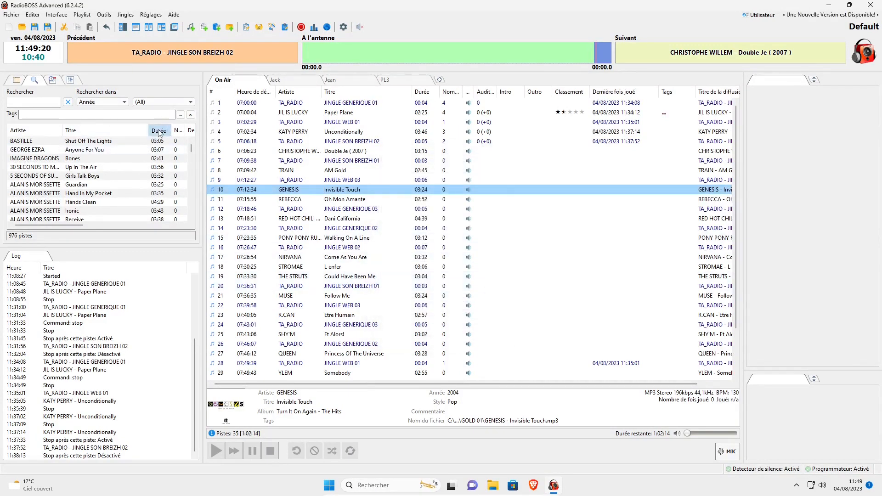
left_click(158, 131)
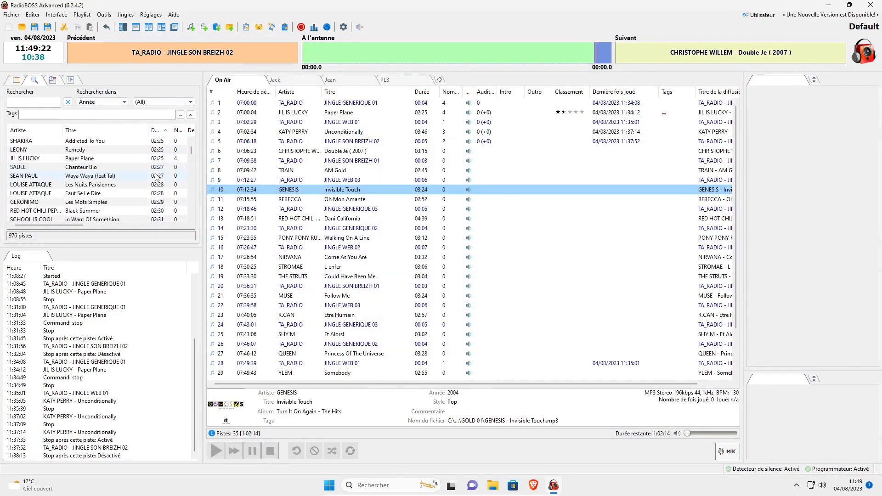
scroll(156, 176, "up", 10)
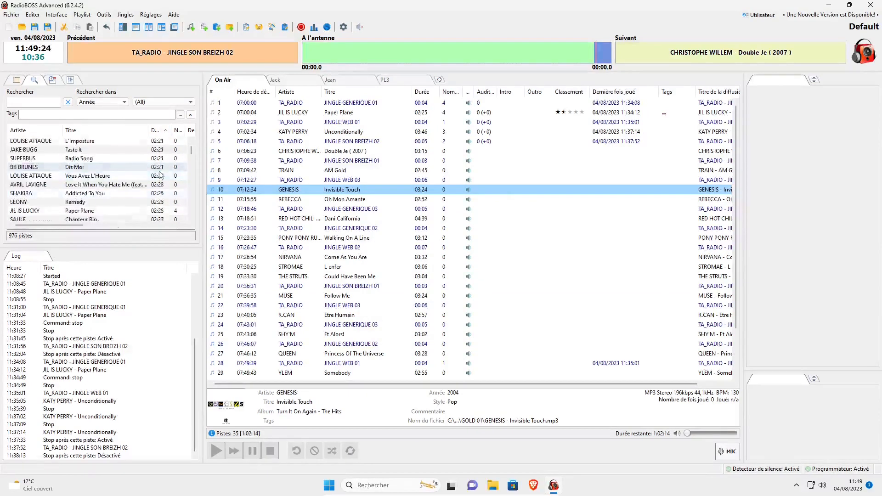
left_click(166, 150)
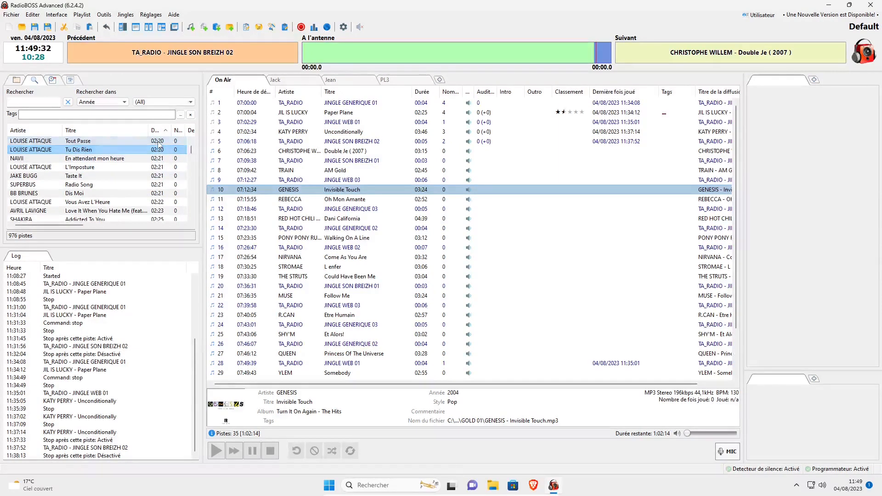
left_click(158, 143)
scroll(159, 145, "up", 1)
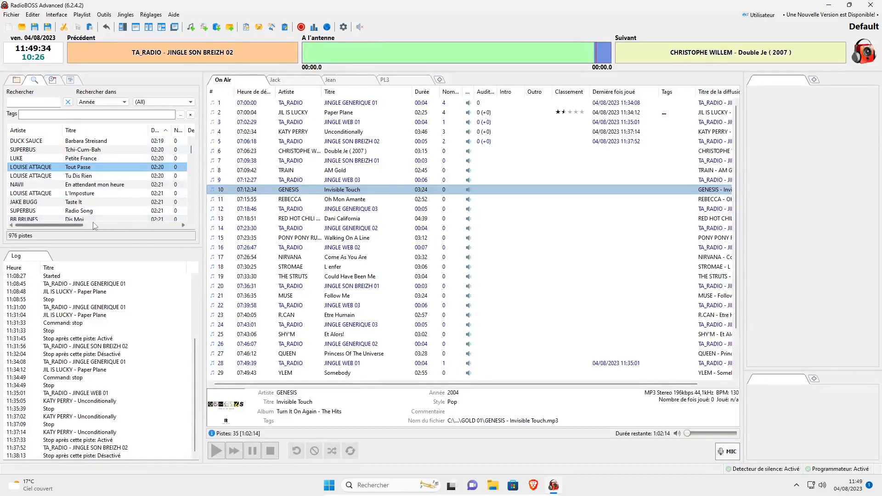
left_click_drag(79, 225, 82, 225)
left_click_drag(90, 229, 93, 229)
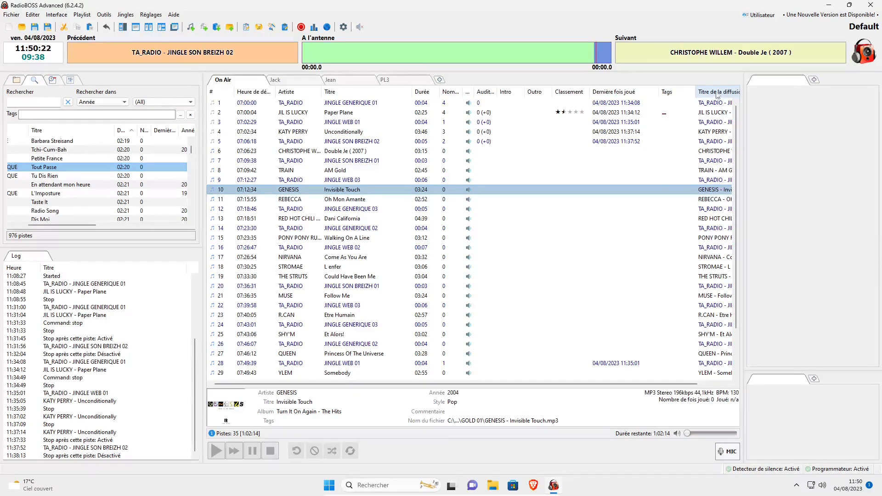
left_click_drag(647, 384, 535, 390)
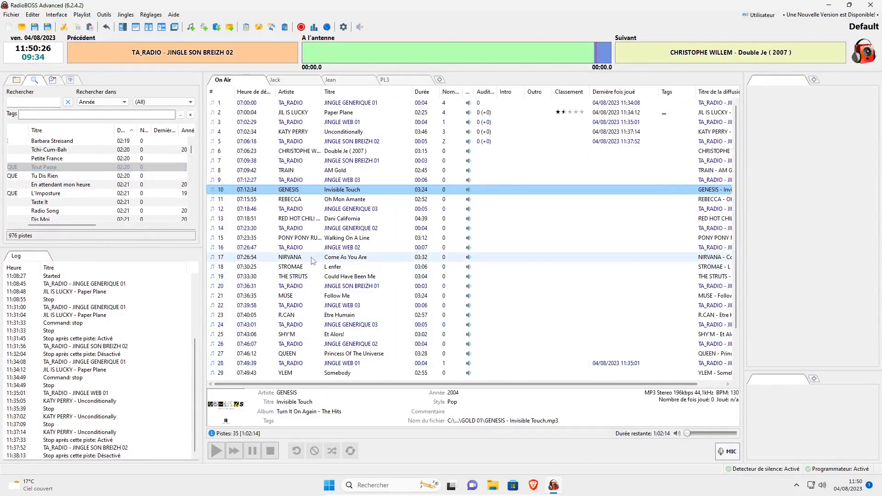